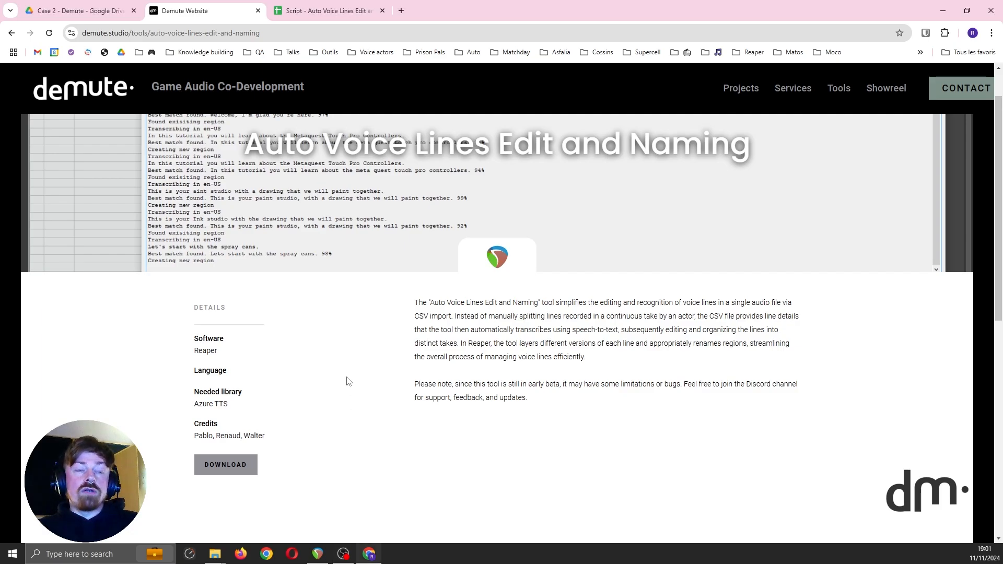
Open the voice line script spreadsheet and examine its line, character and id columns, including the trailer_004 row
left_click_drag(234, 407, 183, 406)
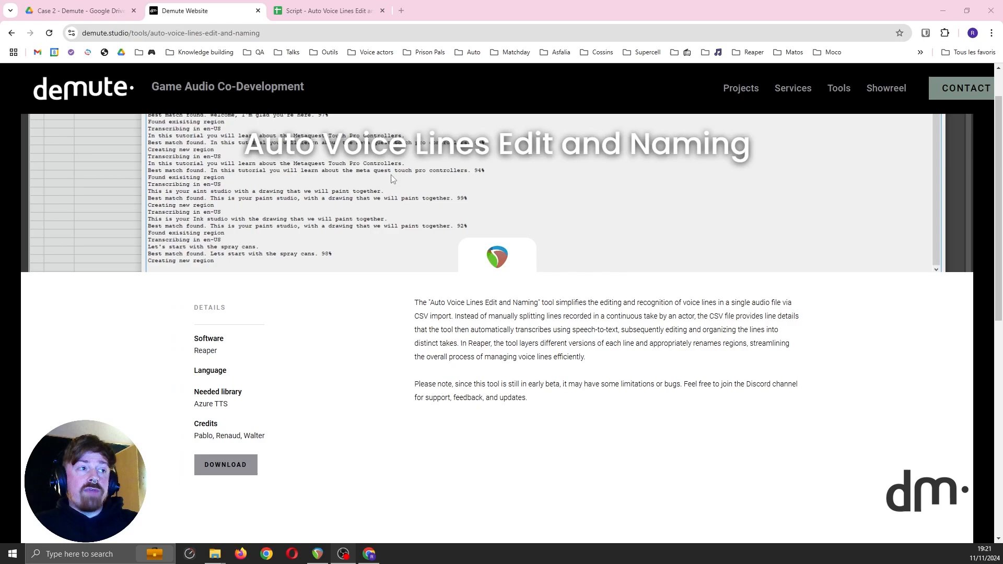
left_click(299, 8)
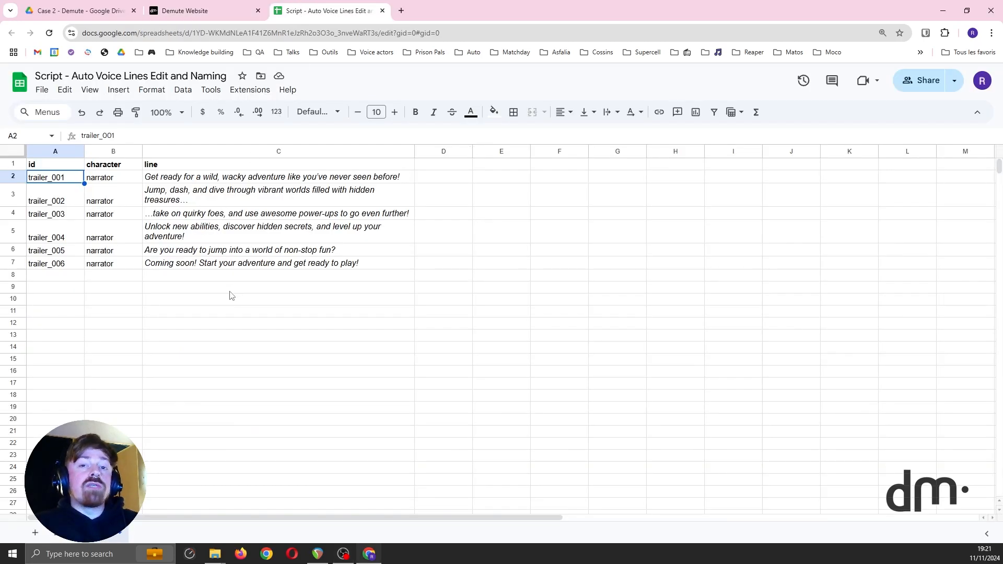
left_click_drag(180, 180, 182, 283)
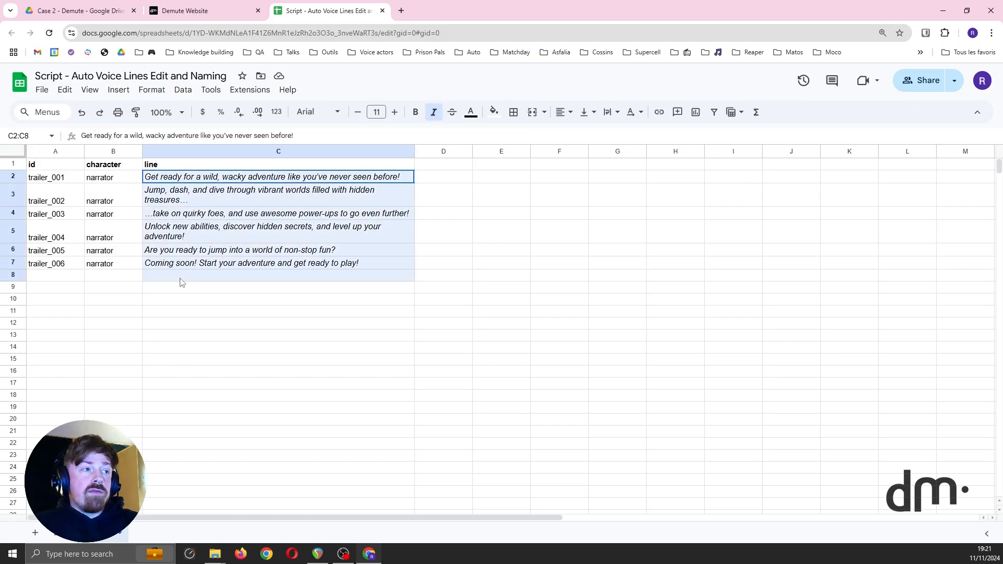
left_click_drag(87, 178, 87, 272)
left_click_drag(55, 178, 54, 268)
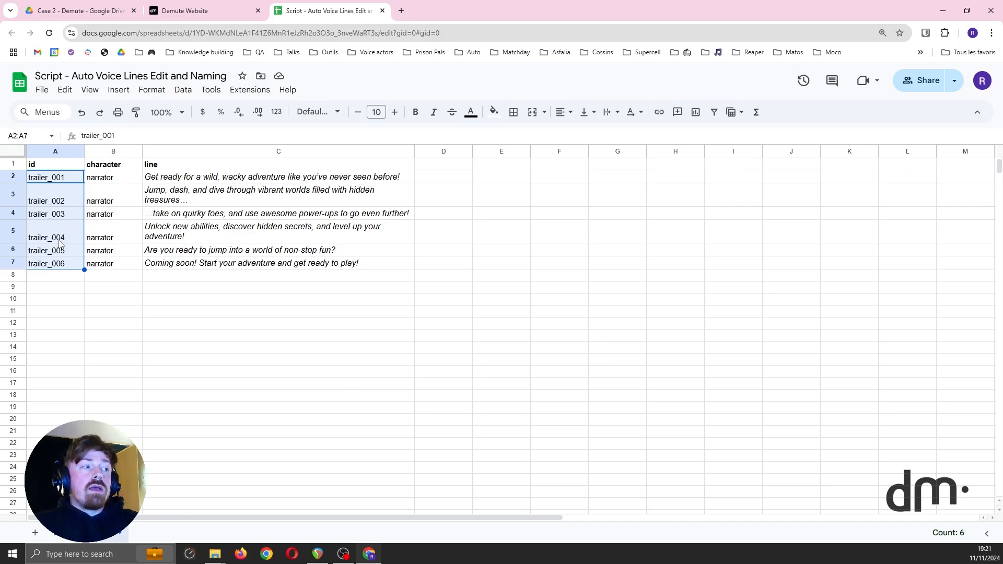
left_click(199, 237)
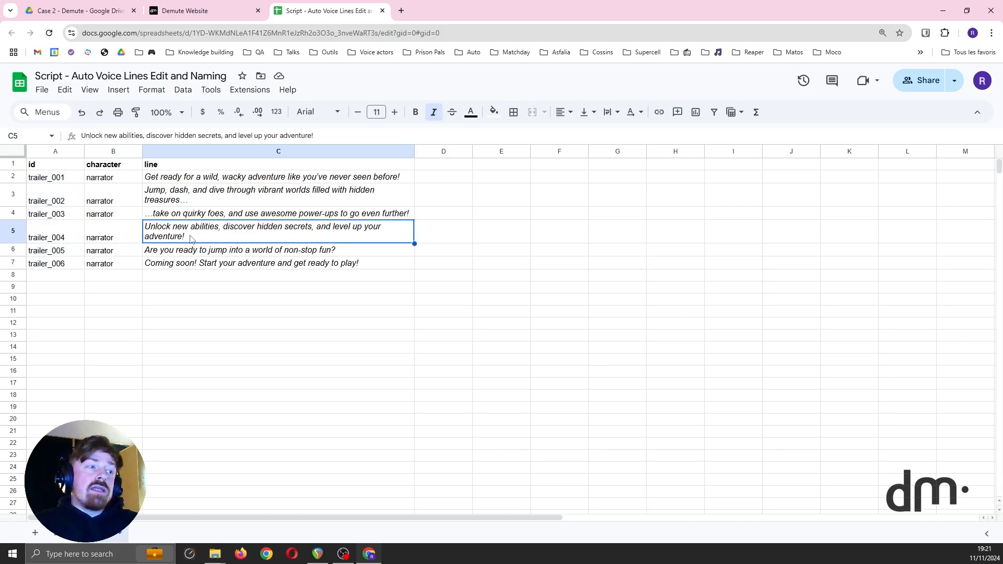
left_click(55, 239)
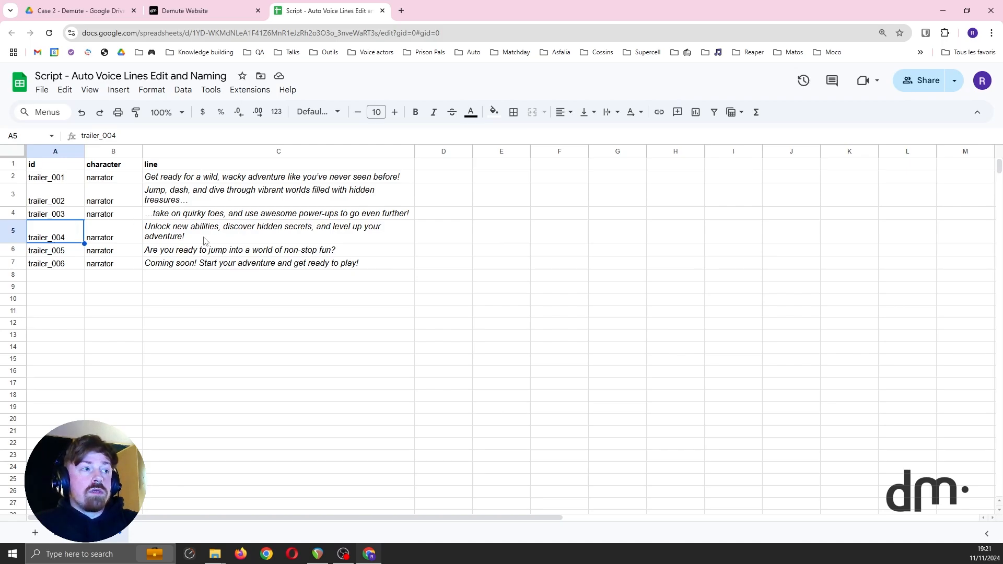
left_click(253, 233)
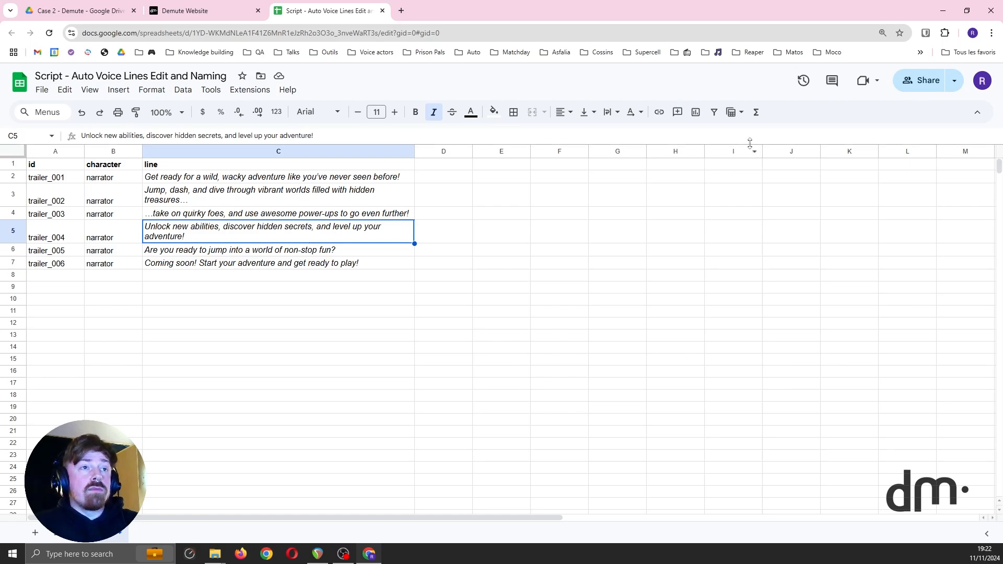
Switch to REAPER and listen to several passages of the continuous narrator recording
left_click(943, 11)
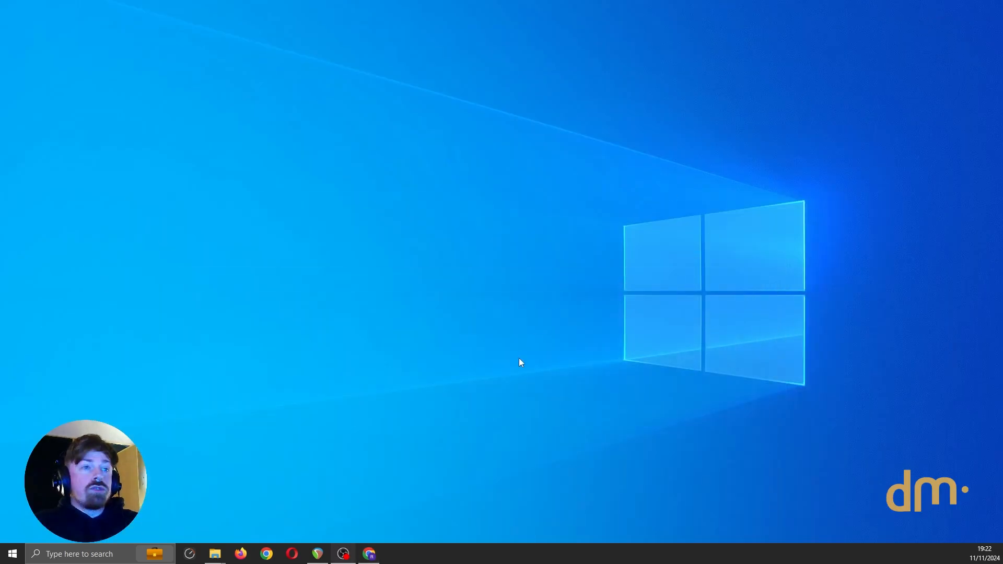
left_click(317, 554)
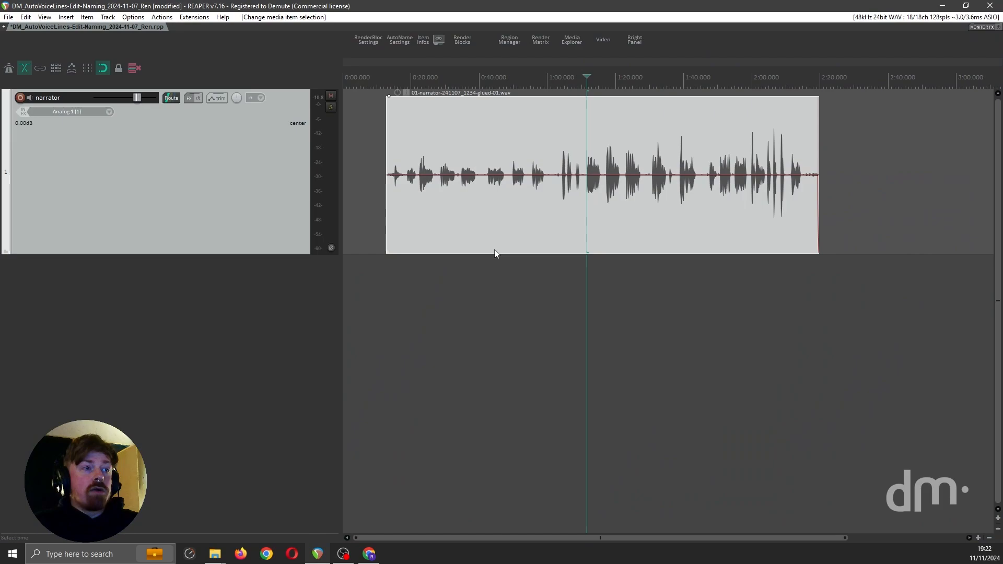
left_click(419, 168)
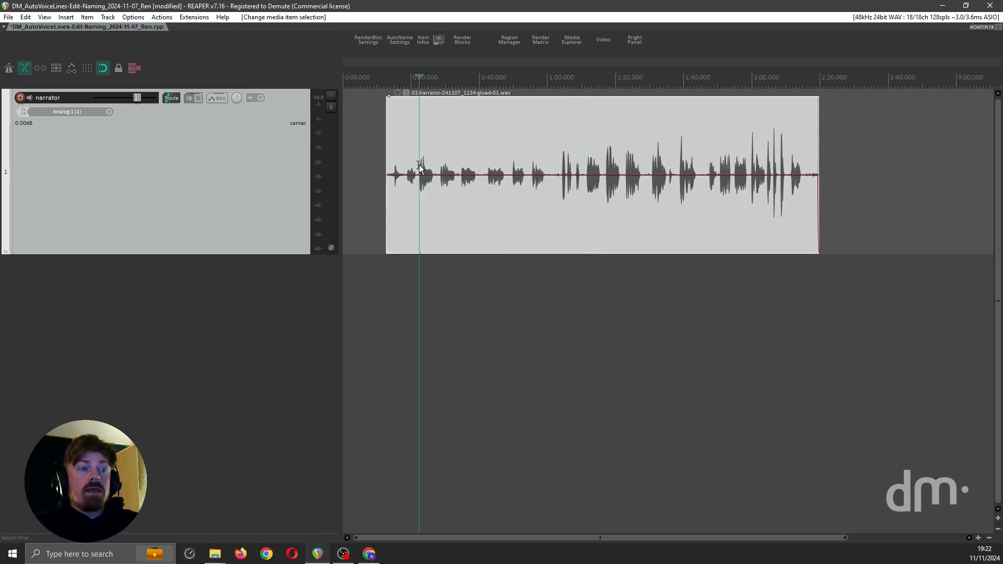
key("space")
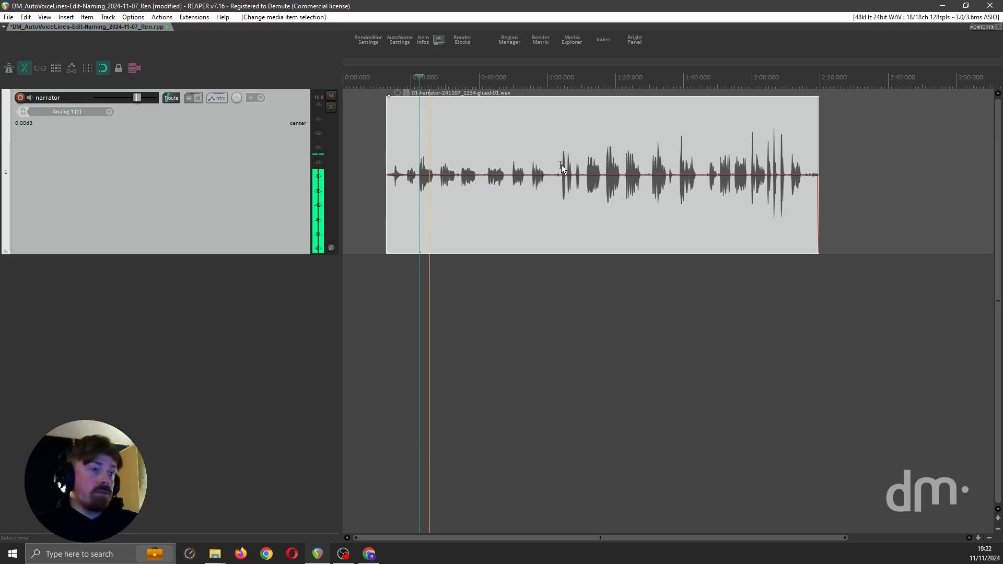
left_click(562, 168)
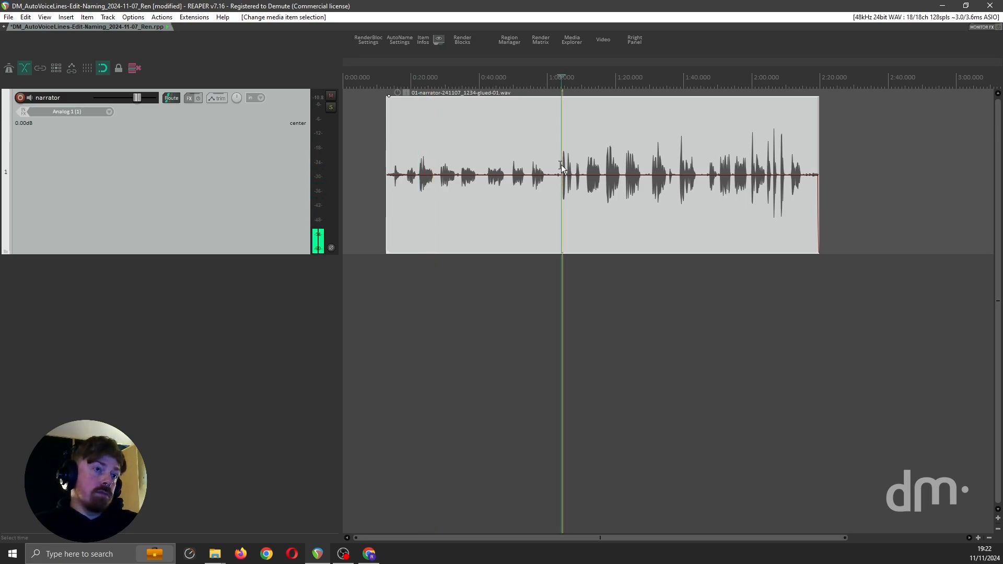
scroll(569, 172, "up", 5)
scroll(572, 175, "up", 2)
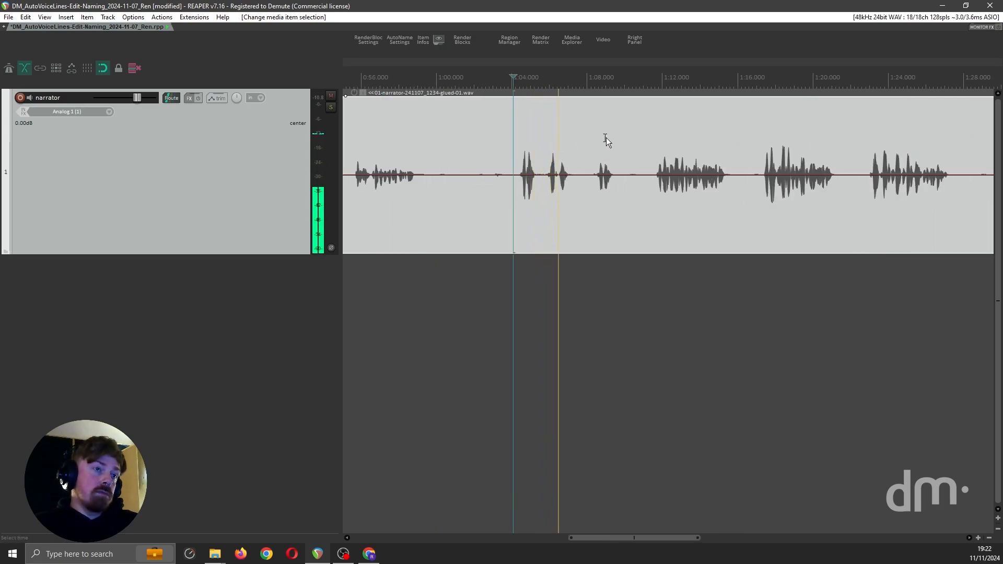
left_click(655, 168)
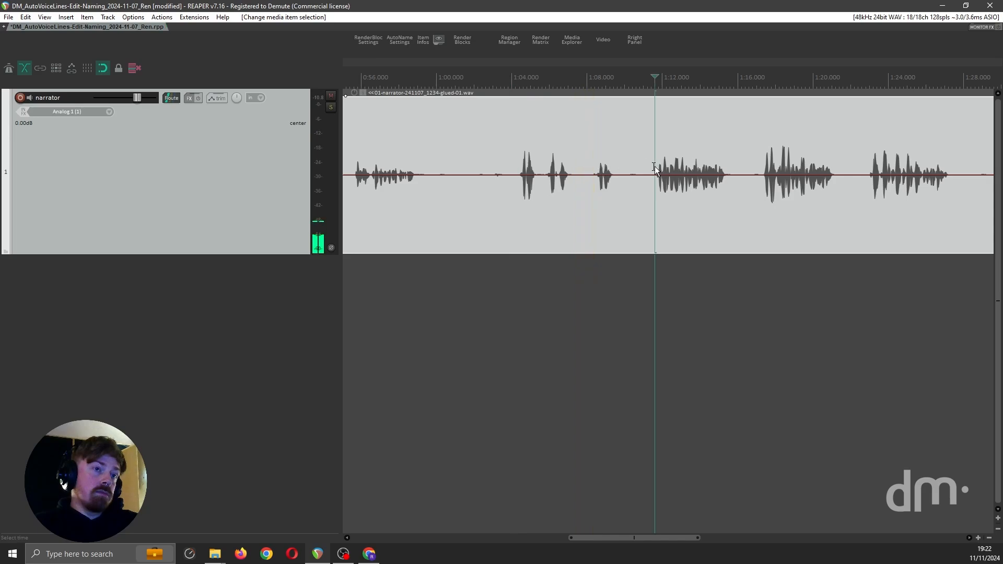
scroll(656, 168, "down", 6)
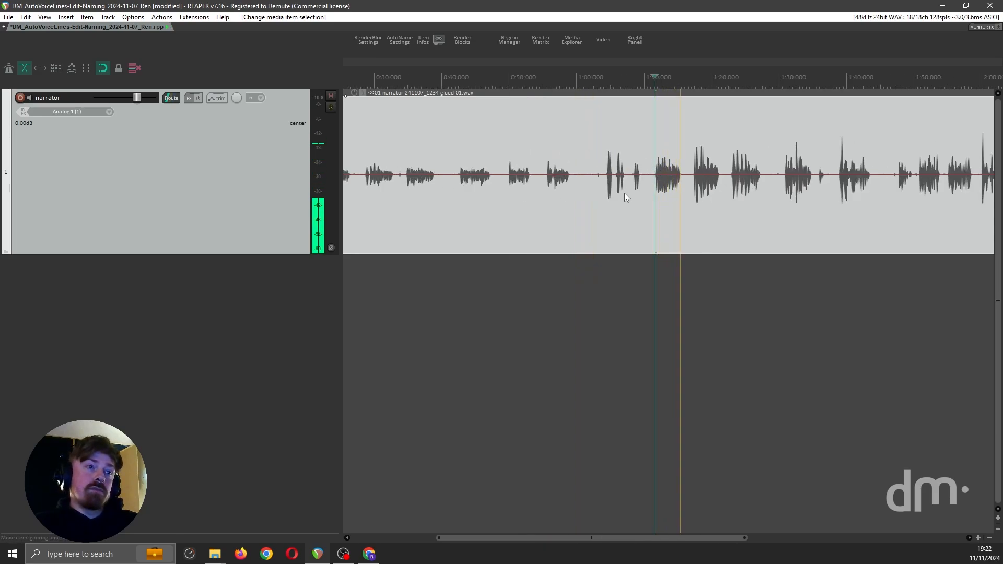
key("space")
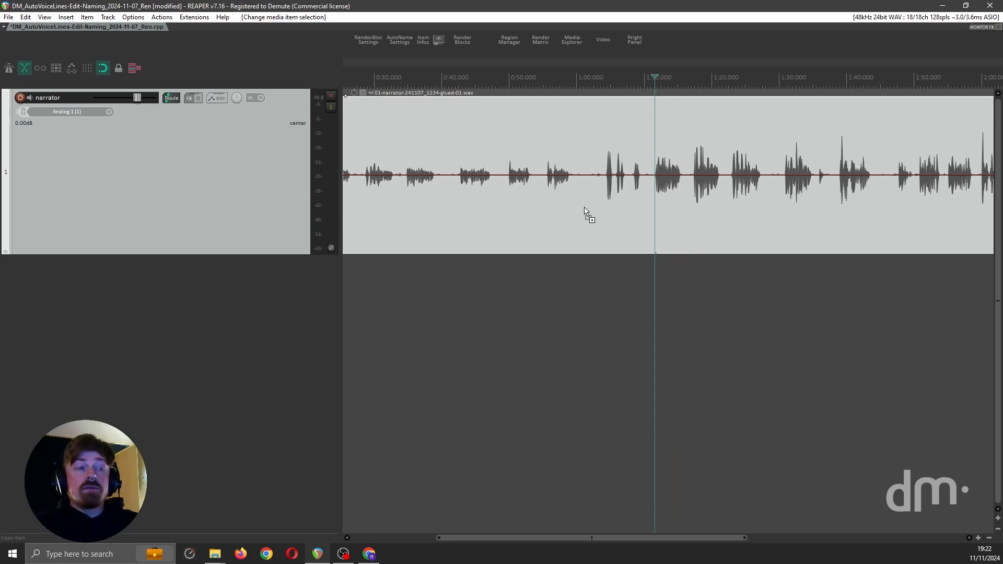
Select the narrator recording with its full time range and open the Dynamic split settings for it
scroll(583, 212, "down", 6)
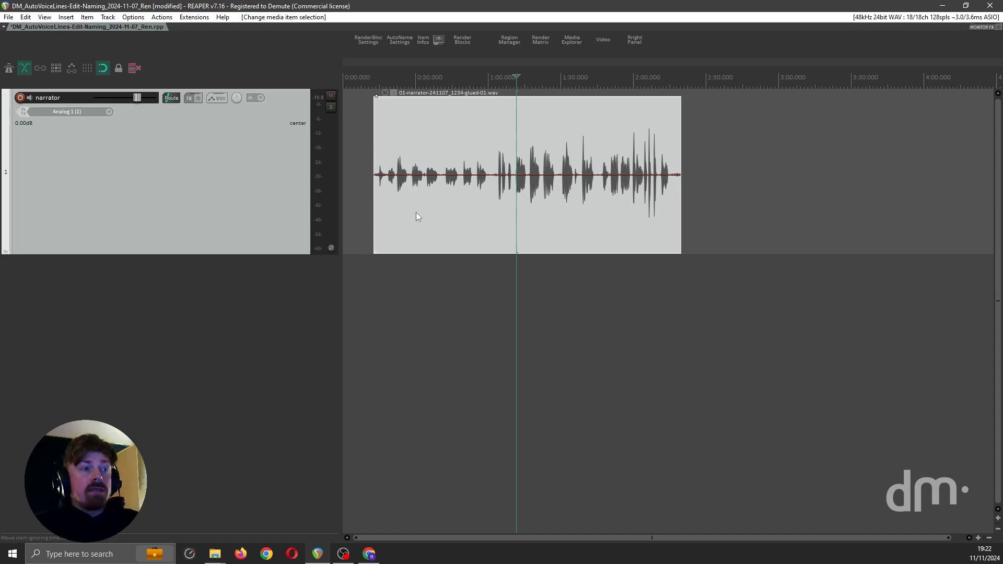
double_click(439, 213)
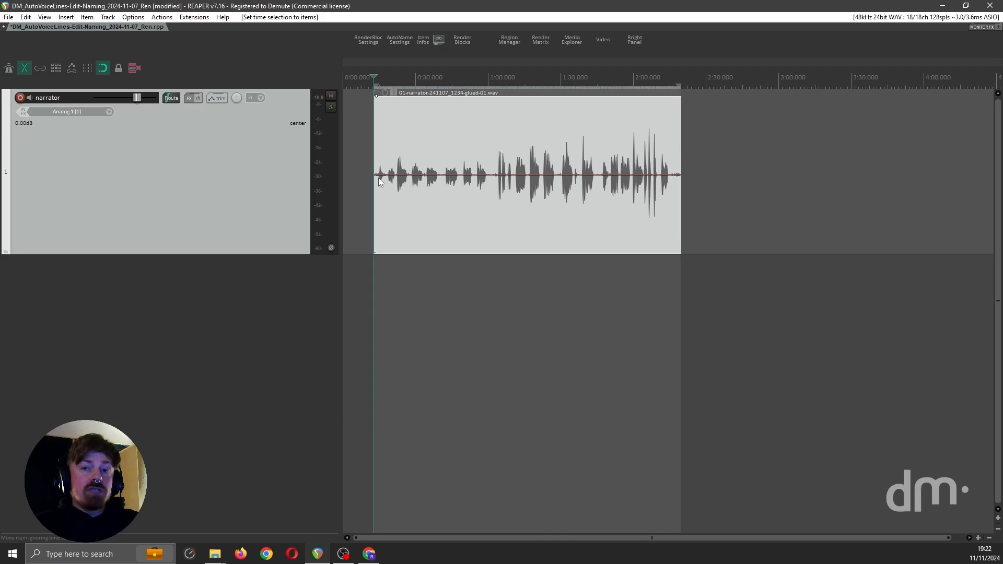
left_click(29, 17)
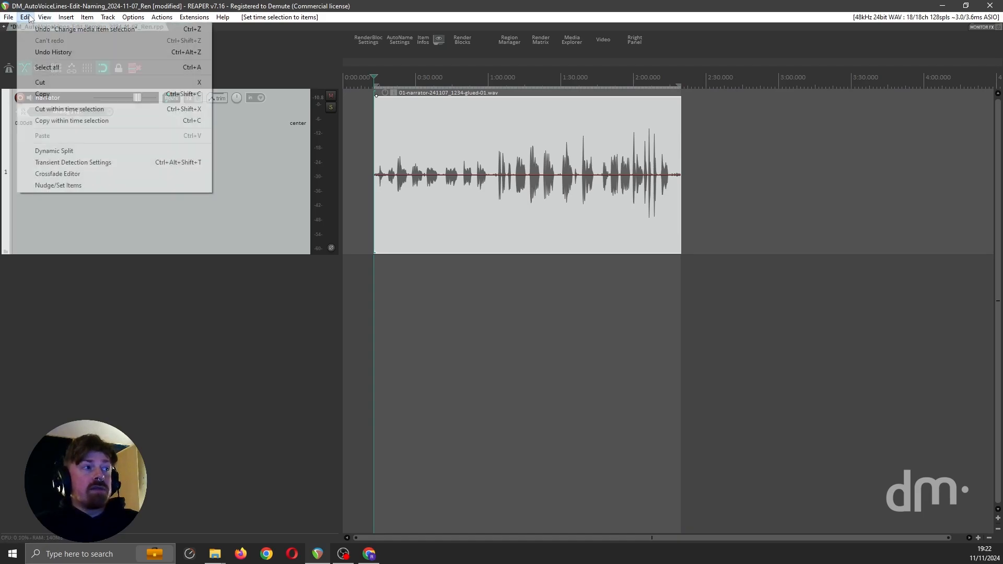
left_click(61, 152)
scroll(389, 235, "up", 3)
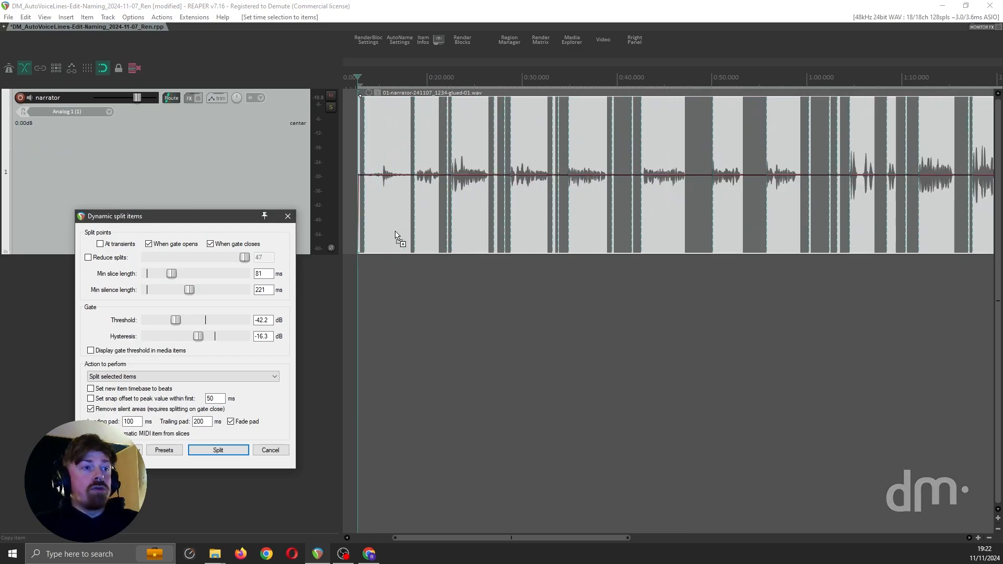
scroll(397, 238, "up", 1)
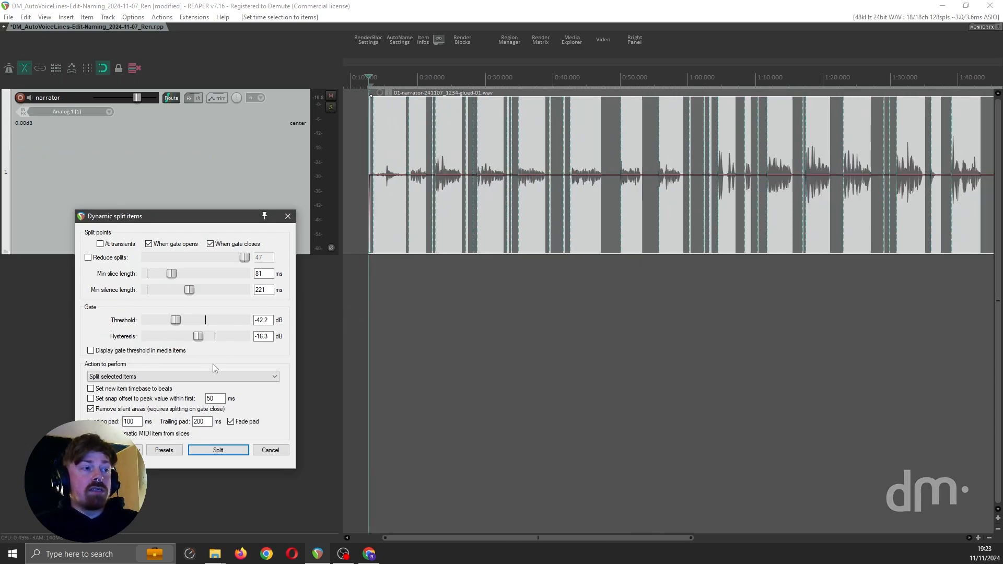
Switch to the script spreadsheet in Chrome, check the trailer_001 line, and return to REAPER
left_click(375, 555)
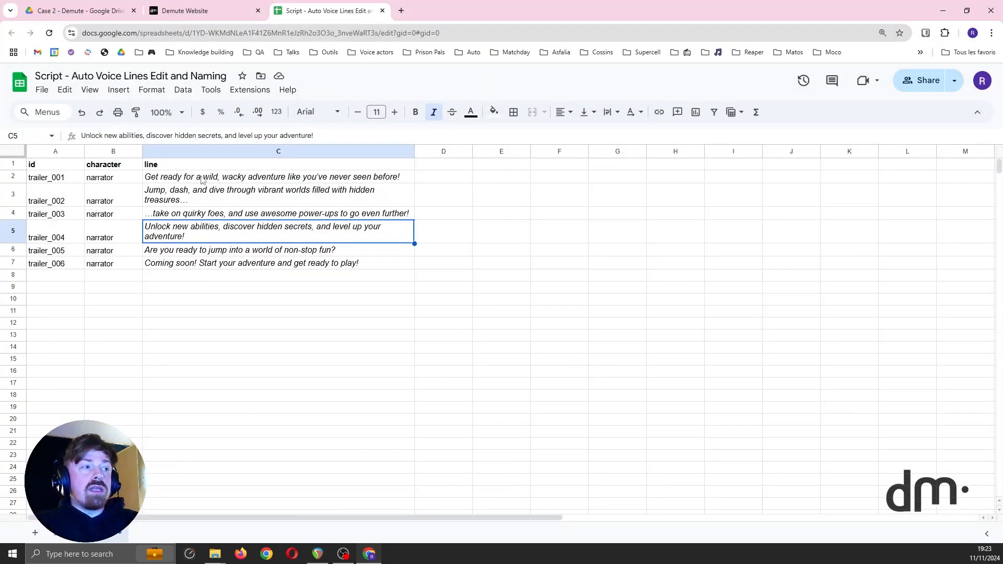
left_click(185, 180)
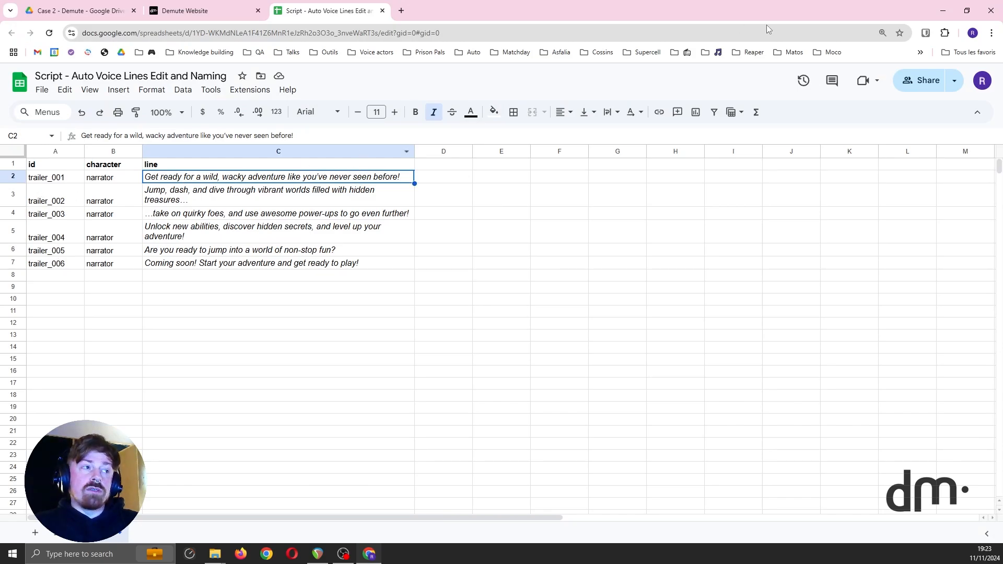
left_click(944, 12)
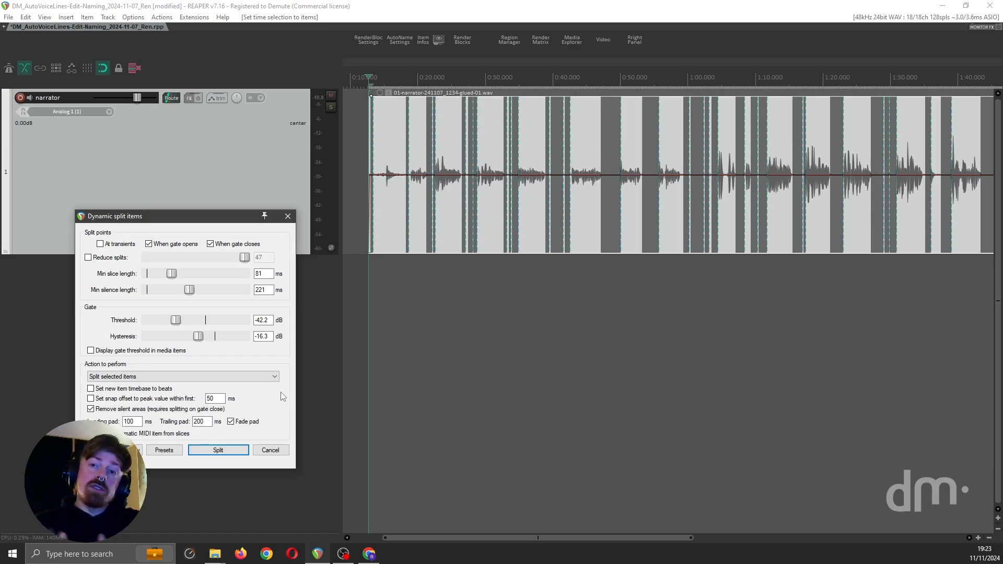
Split the narrator recording where the gate opens and closes, removing silent areas with 100 ms leading and 200 ms trailing pads
left_click(228, 452)
scroll(686, 251, "down", 2)
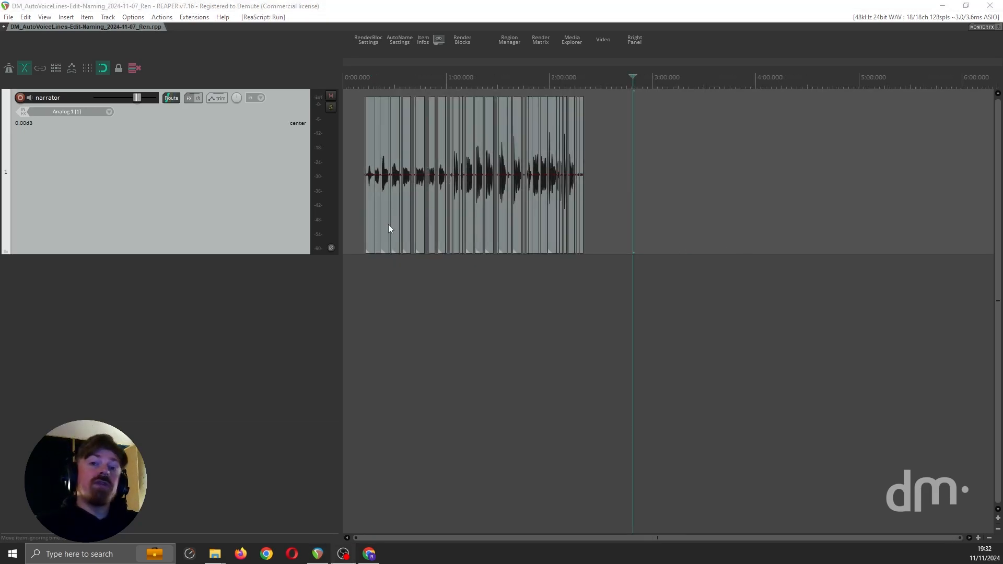
scroll(540, 216, "up", 2)
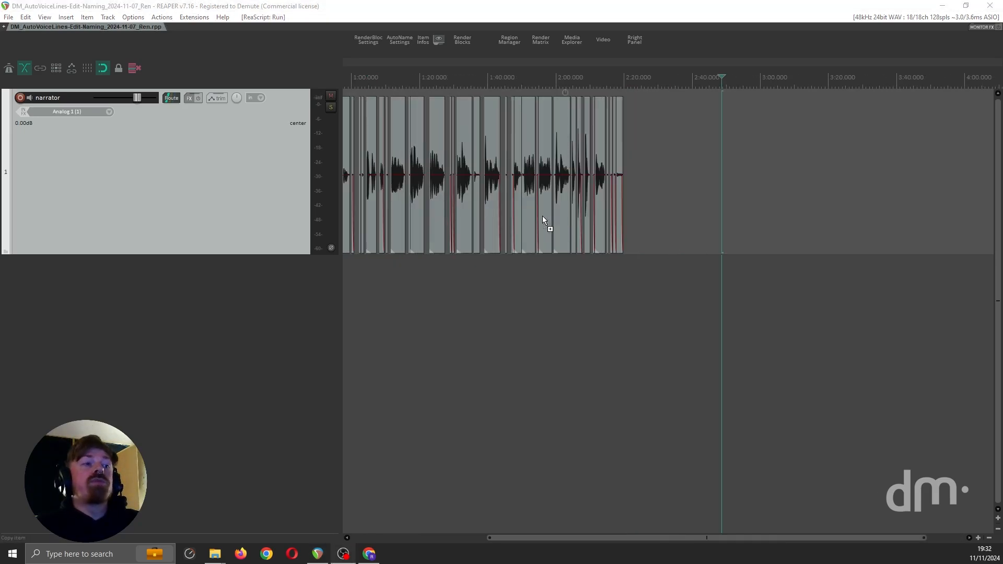
scroll(542, 215, "up", 2)
scroll(543, 215, "down", 3)
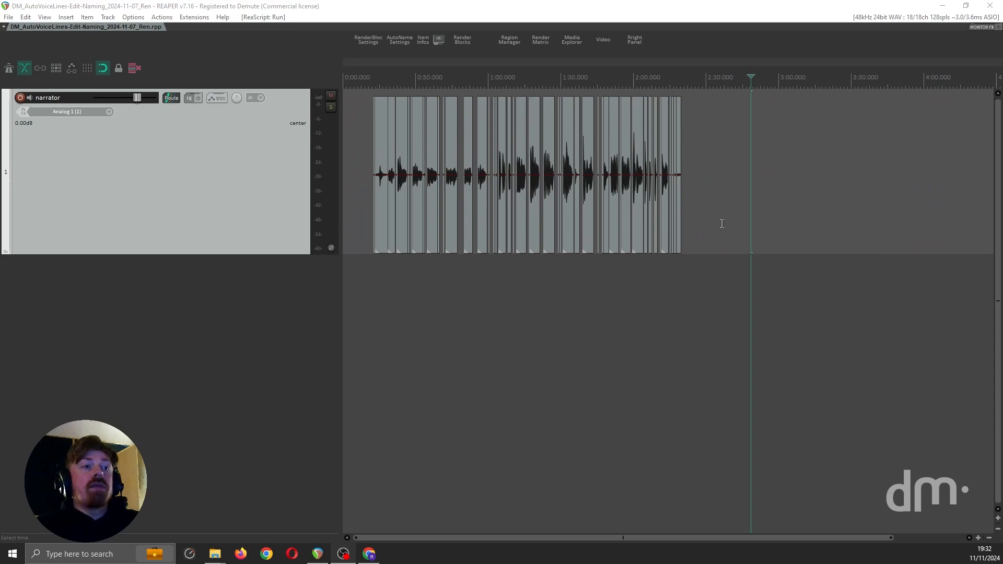
Reposition all the split narrator items with a 5-second interval from each item's end
left_click_drag(726, 225, 353, 183)
key("ctrl+alt+r")
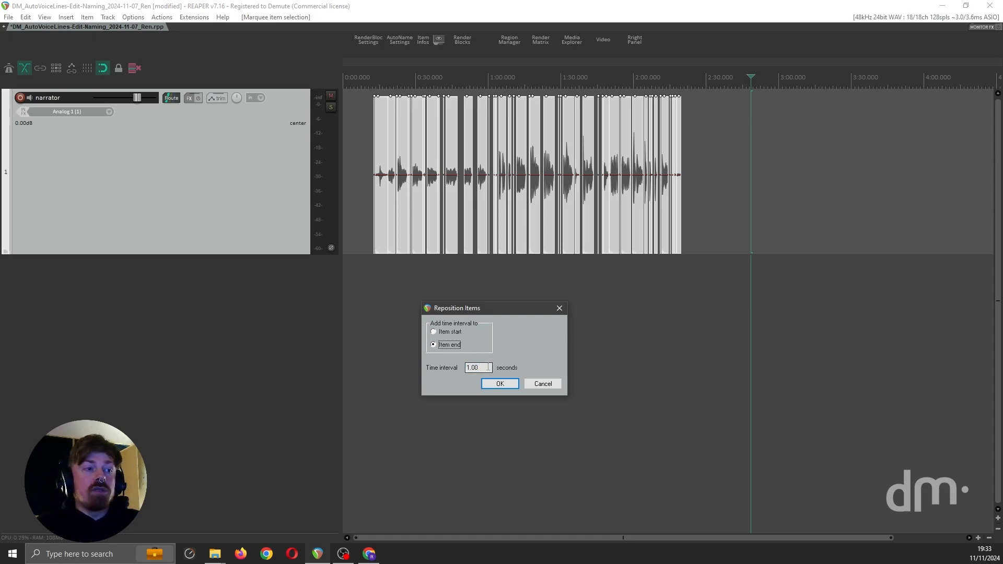
key("Tab")
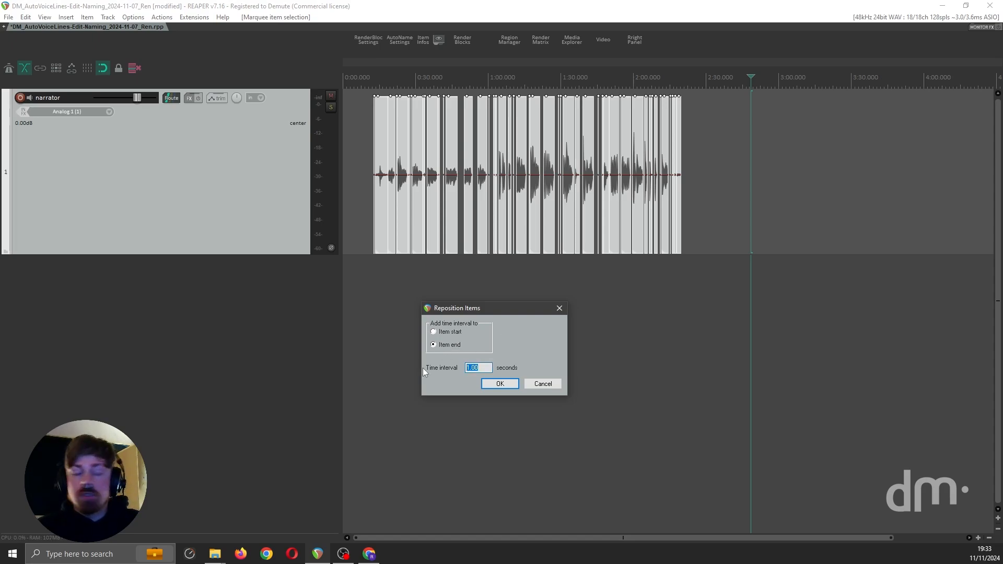
type("5")
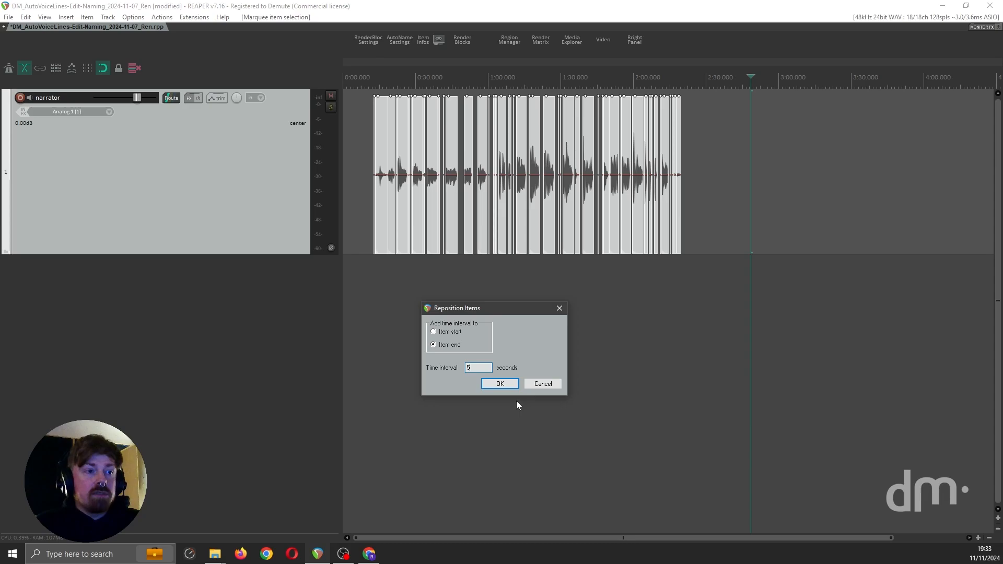
left_click(500, 384)
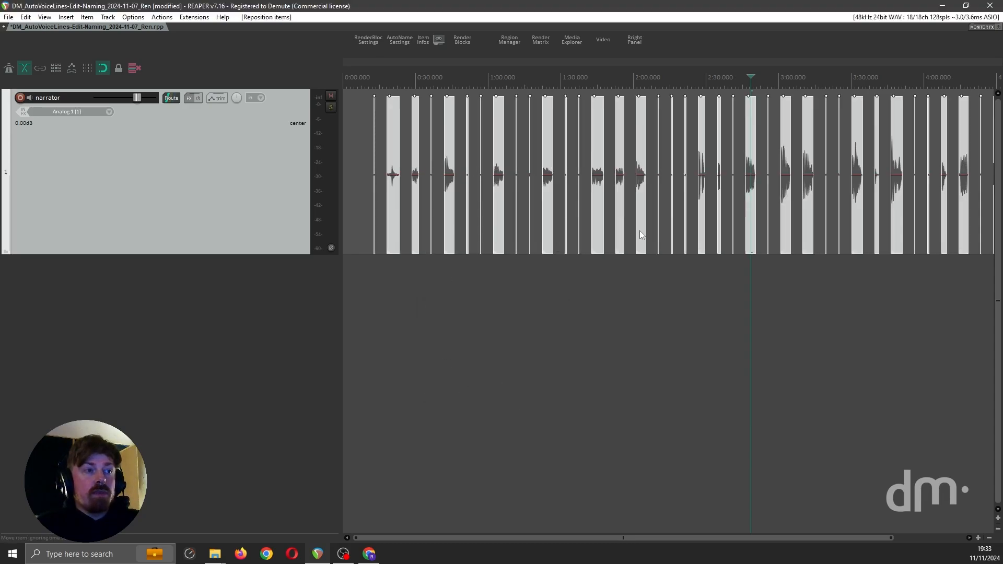
scroll(579, 230, "down", 3)
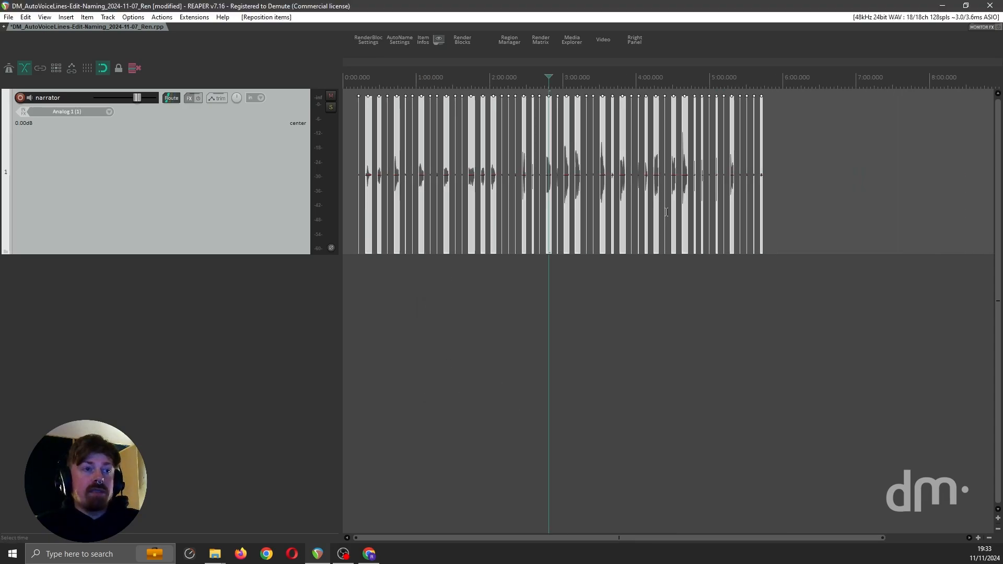
Reselect all the split narrator items and run the voiceutilities_detectitemtakes.py script from the action list
left_click(812, 228)
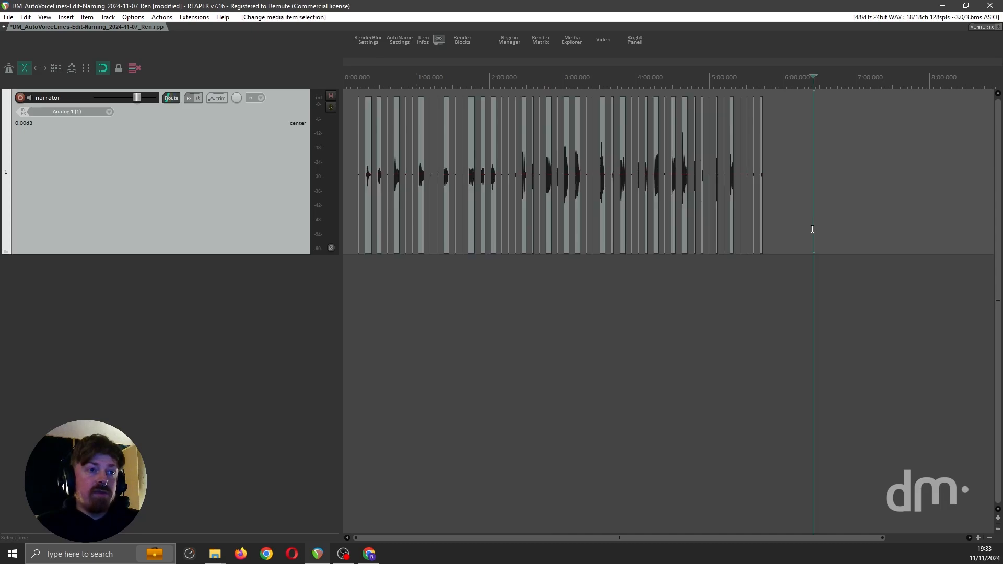
left_click_drag(803, 222, 376, 172)
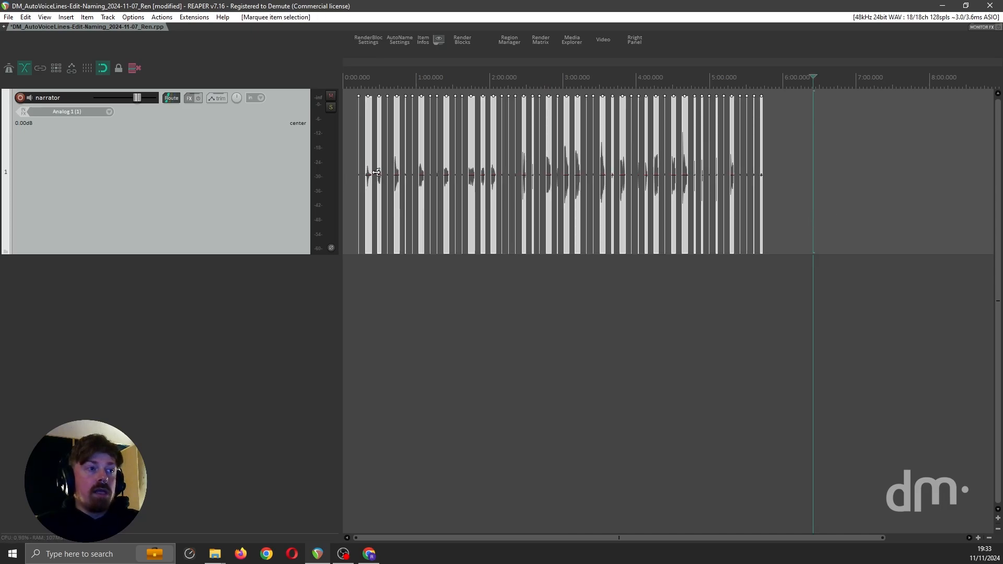
left_click(162, 17)
left_click(214, 27)
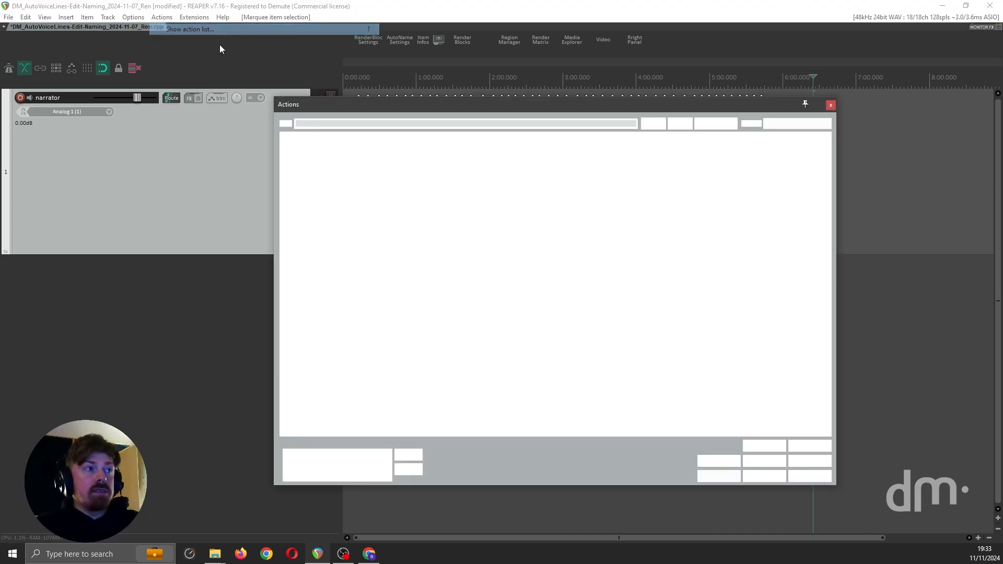
type("detect")
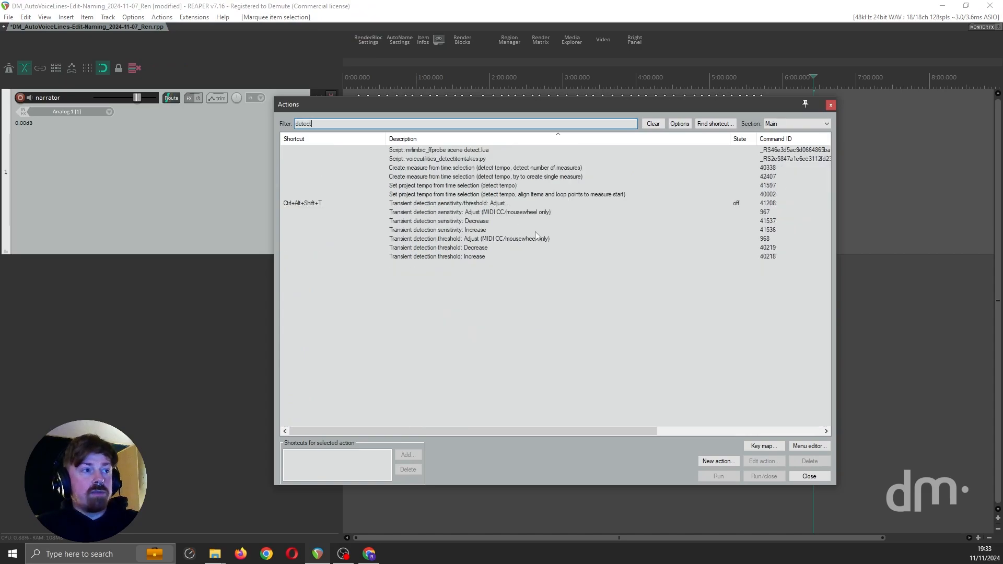
double_click(463, 159)
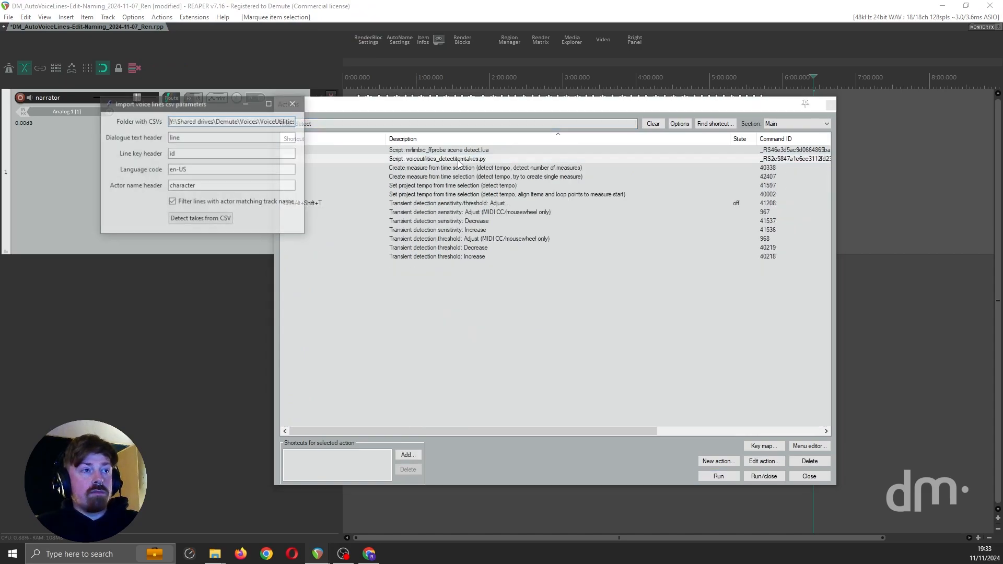
left_click(827, 105)
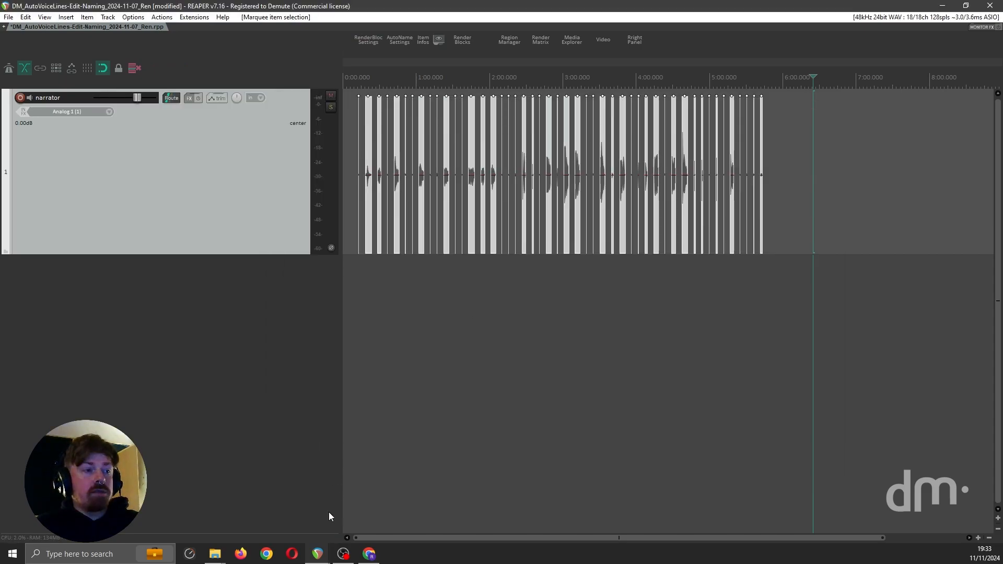
Bring up the voice lines CSV parameters window, detect takes from the CSV for the selected items, and close the console output
mouse_move(317, 561)
left_click(387, 510)
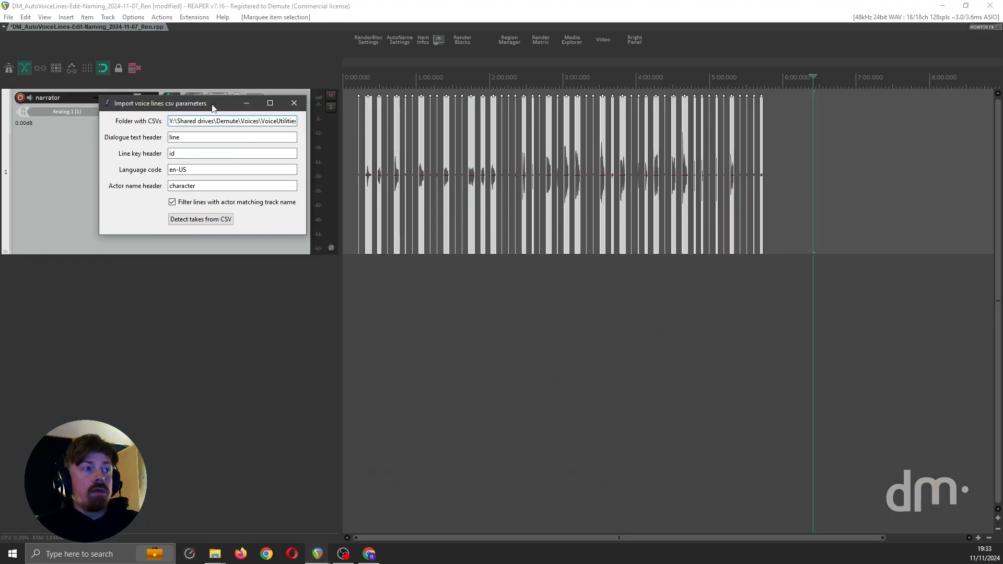
left_click_drag(209, 108, 463, 331)
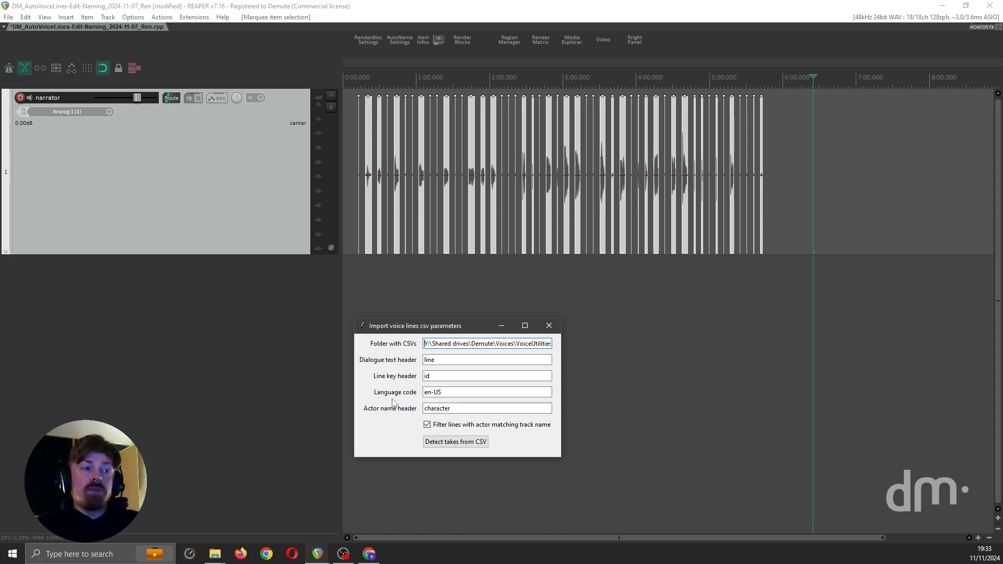
left_click(441, 396)
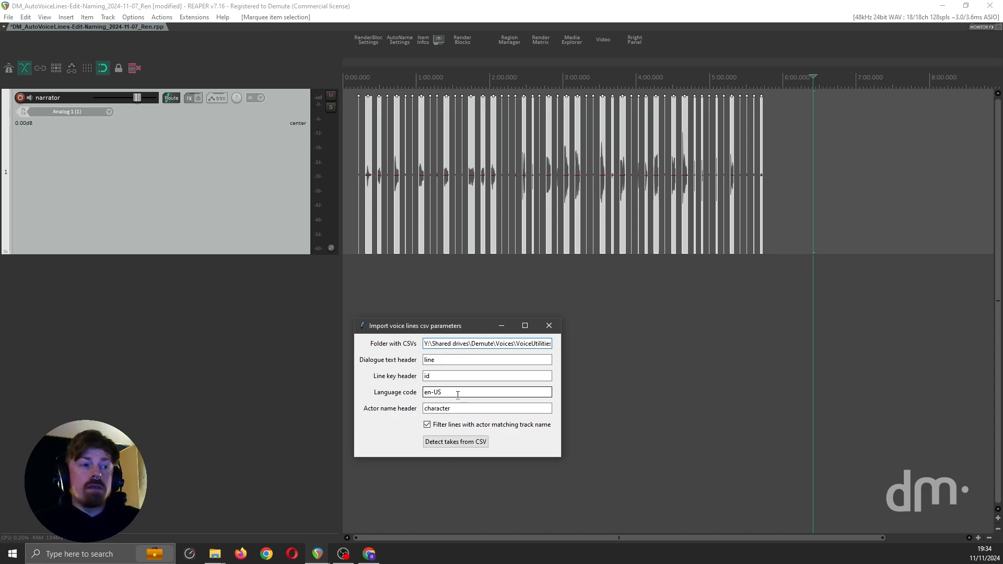
left_click(459, 409)
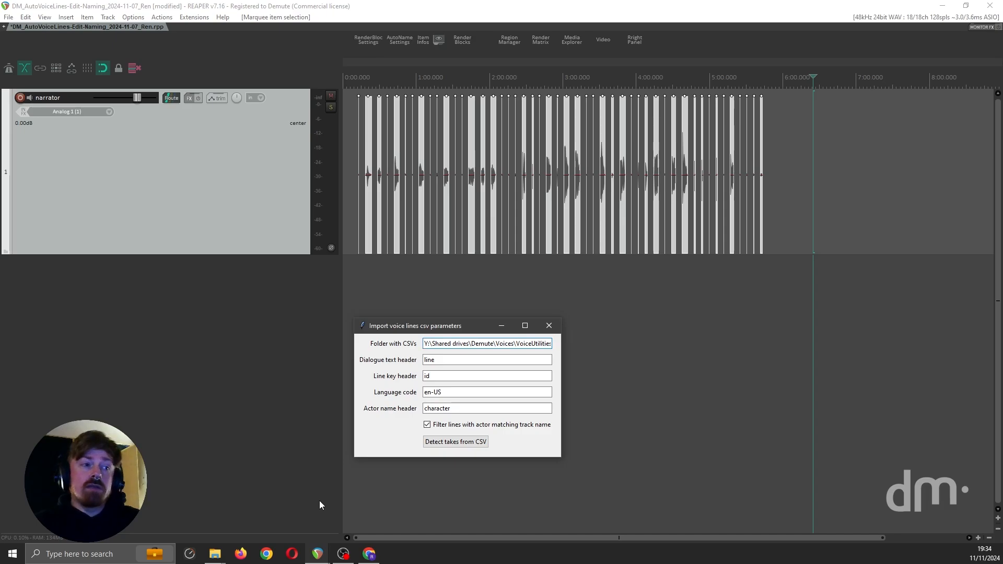
left_click(460, 442)
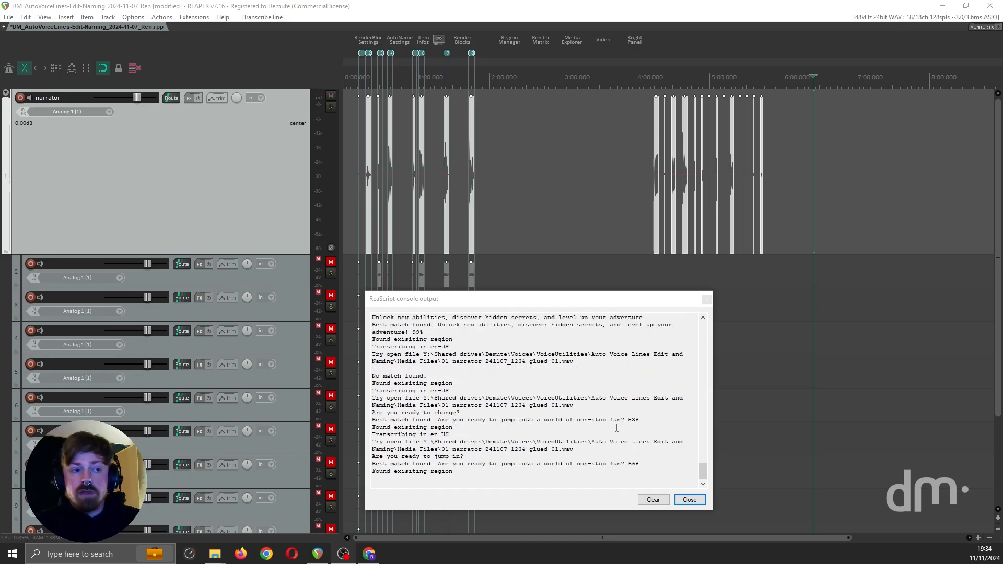
left_click(689, 500)
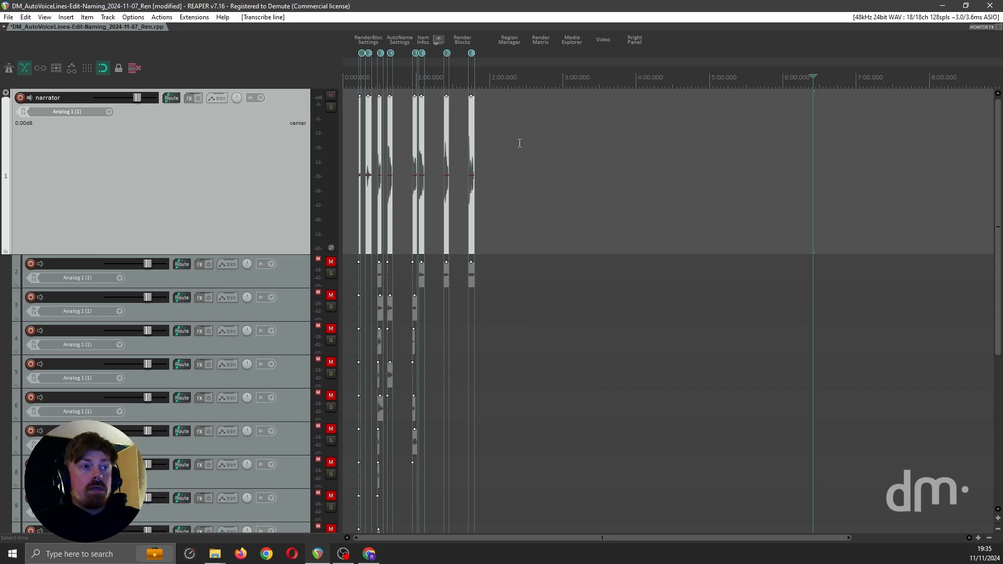
Examine the named regions over the narrator items and the alternative takes placed on the muted child tracks
scroll(508, 151, "up", 5)
scroll(491, 161, "left", 5)
scroll(524, 62, "up", 5)
scroll(524, 61, "up", 2)
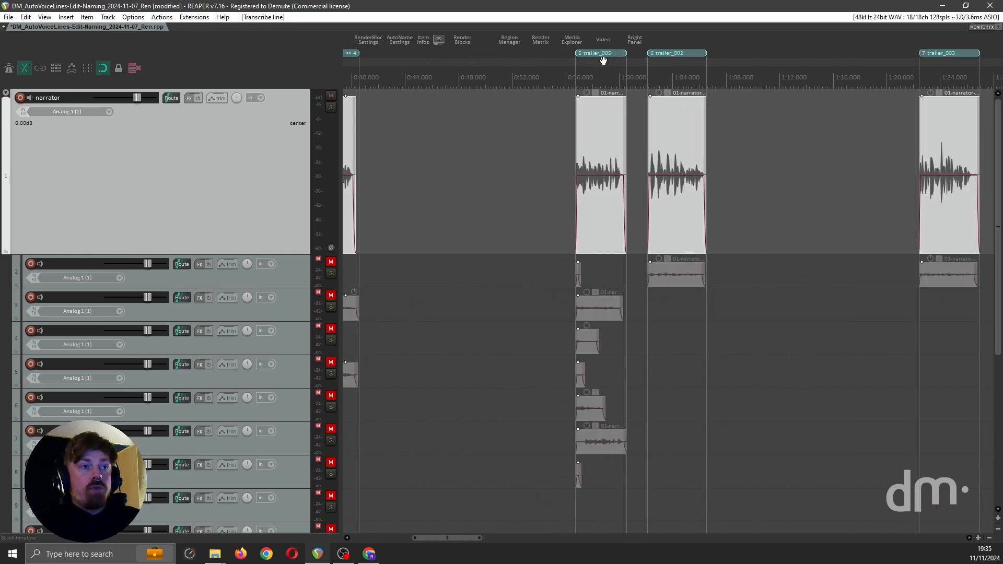
scroll(723, 69, "down", 4)
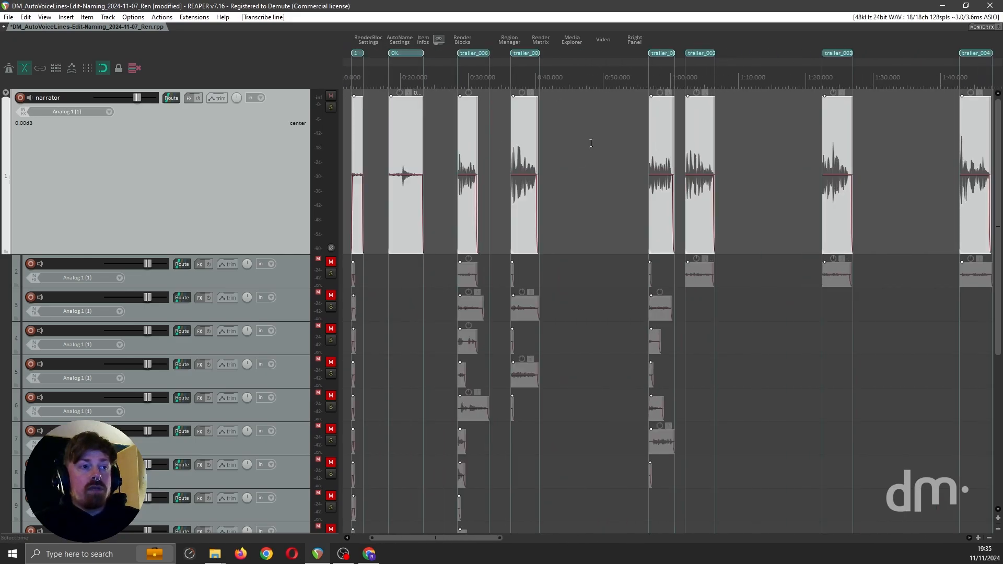
scroll(688, 312, "down", 2)
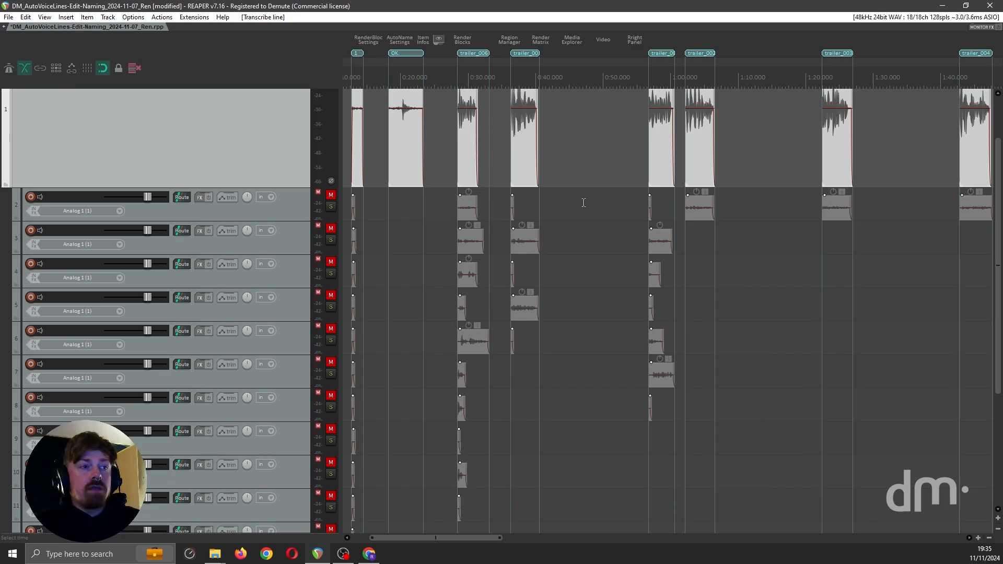
scroll(583, 203, "up", 2)
scroll(587, 202, "left", 3)
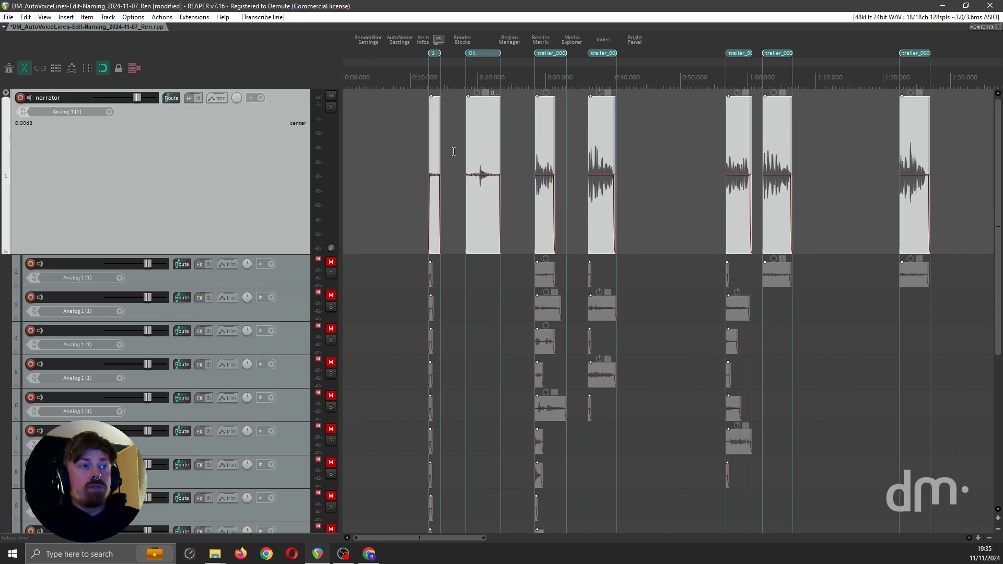
scroll(456, 181, "up", 2)
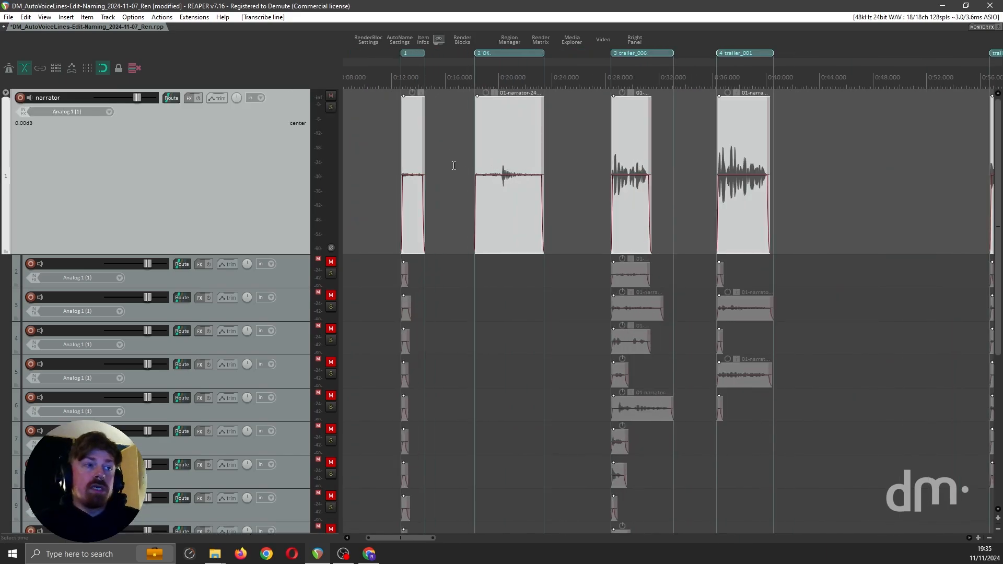
Play the narrator item inside the region named OK to hear what it contains
left_click(453, 166)
key("space")
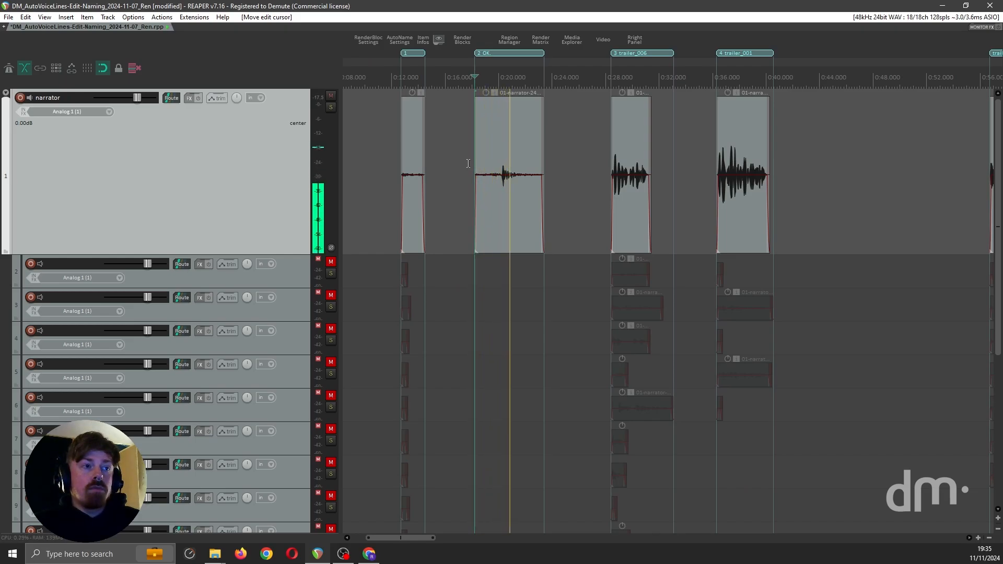
key("space")
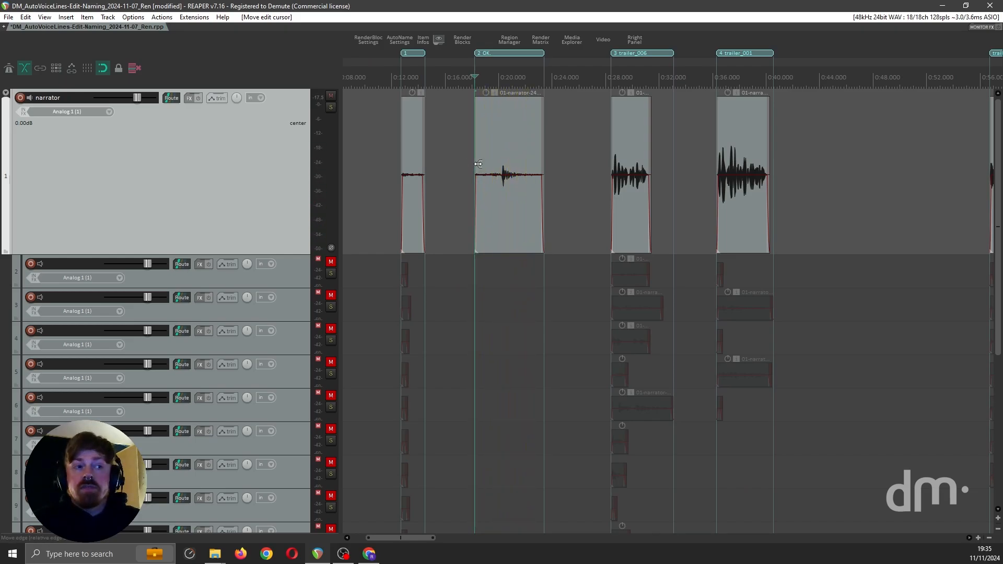
Listen to the first unnamed region, briefly unmuting track 3 to hear its alternative take, then mute the track again
left_click(392, 157)
scroll(406, 174, "up", 3)
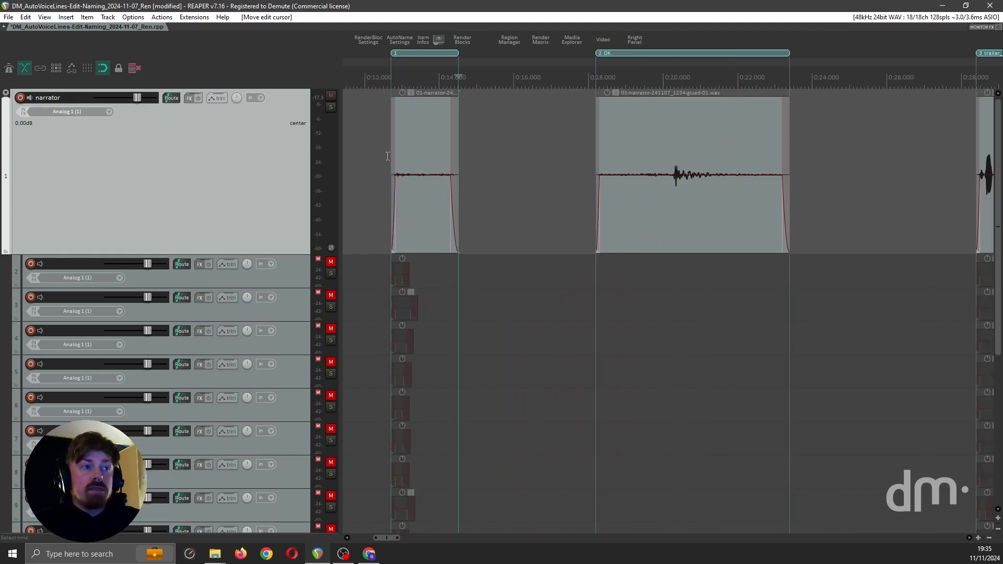
key("space")
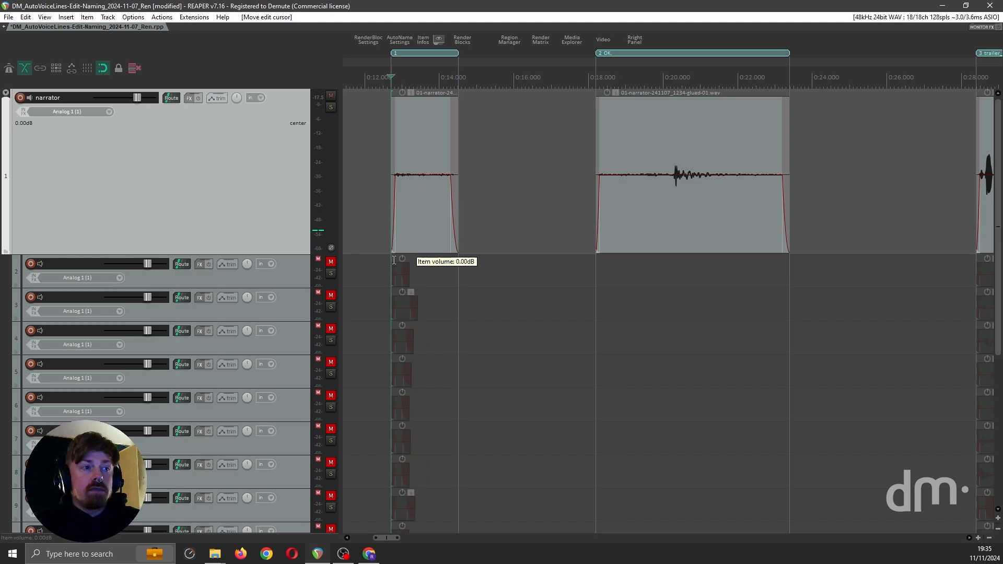
left_click(331, 295)
left_click(370, 302)
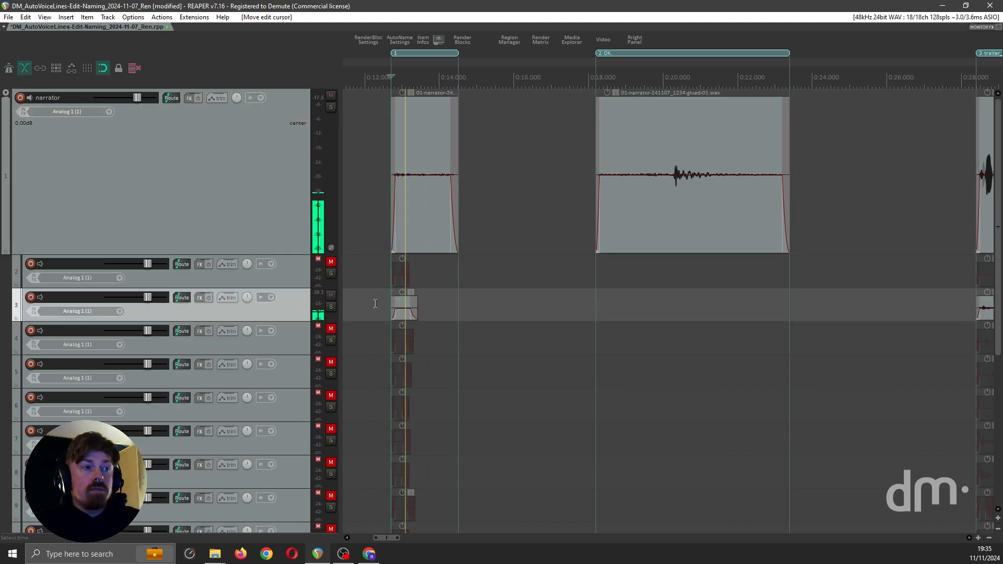
left_click(331, 295)
Play the main trailer_006 take, compare it with the trailer_006 line in the Chrome script spreadsheet, and return to REAPER
scroll(634, 172, "down", 4)
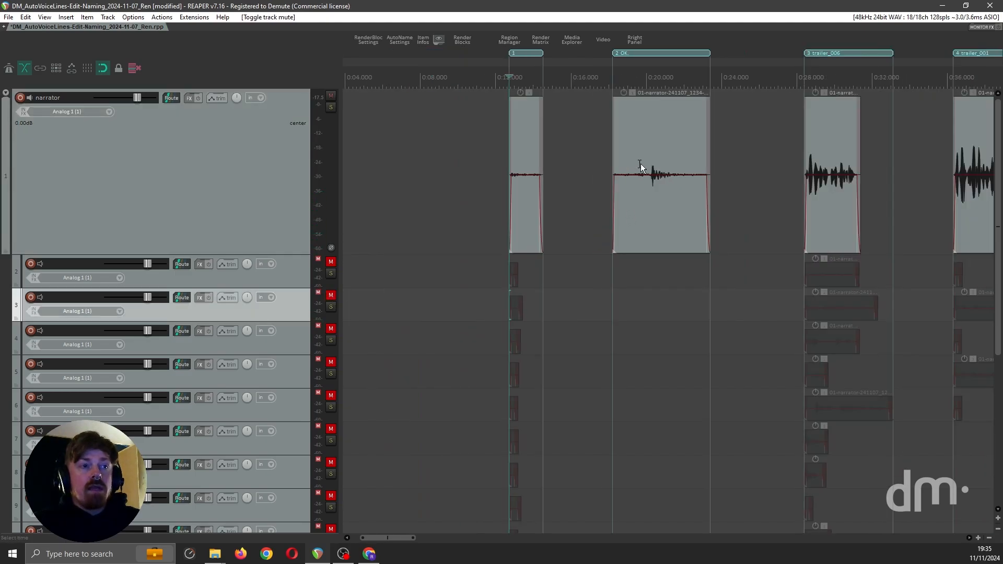
left_click(635, 170)
key("space")
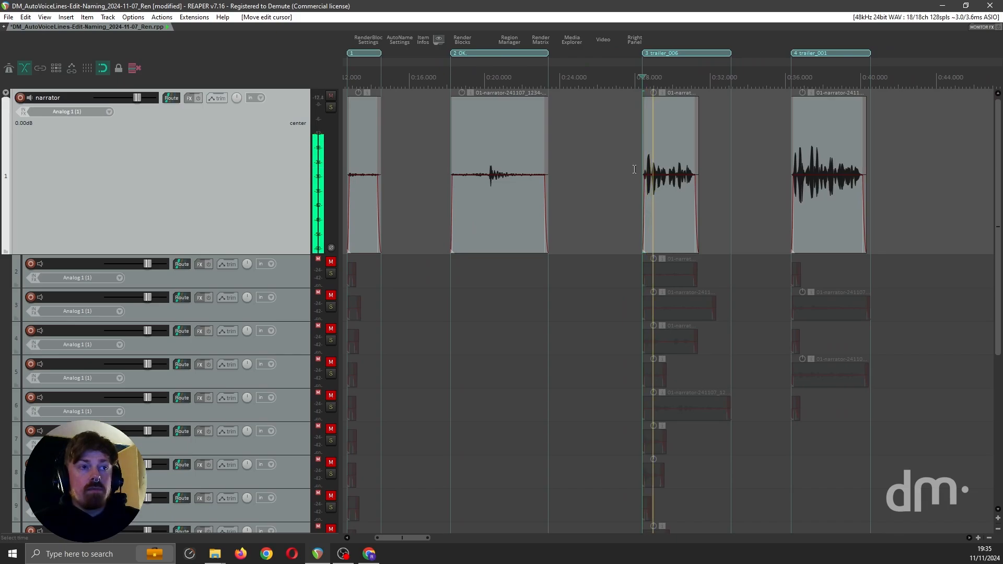
left_click(370, 555)
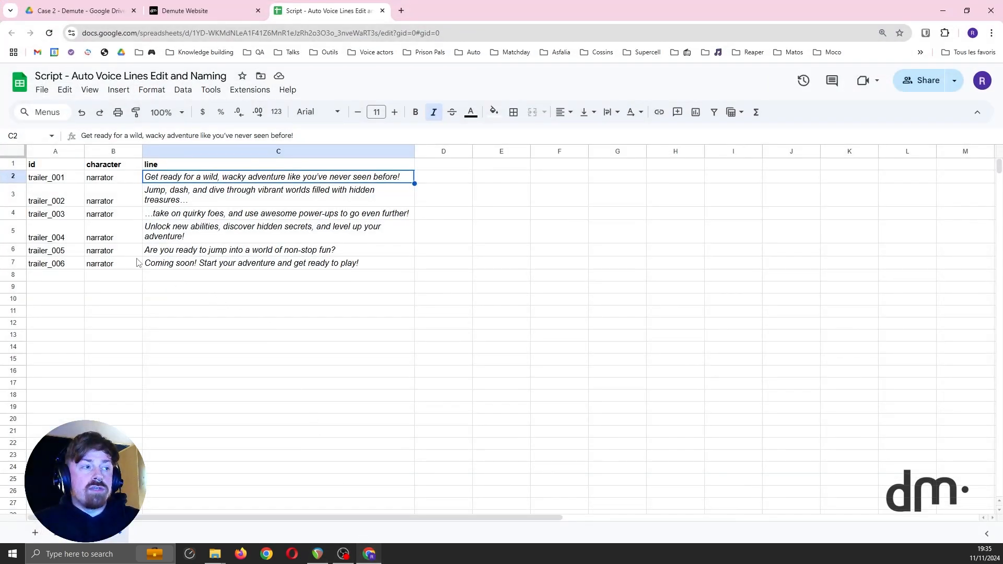
left_click(192, 266)
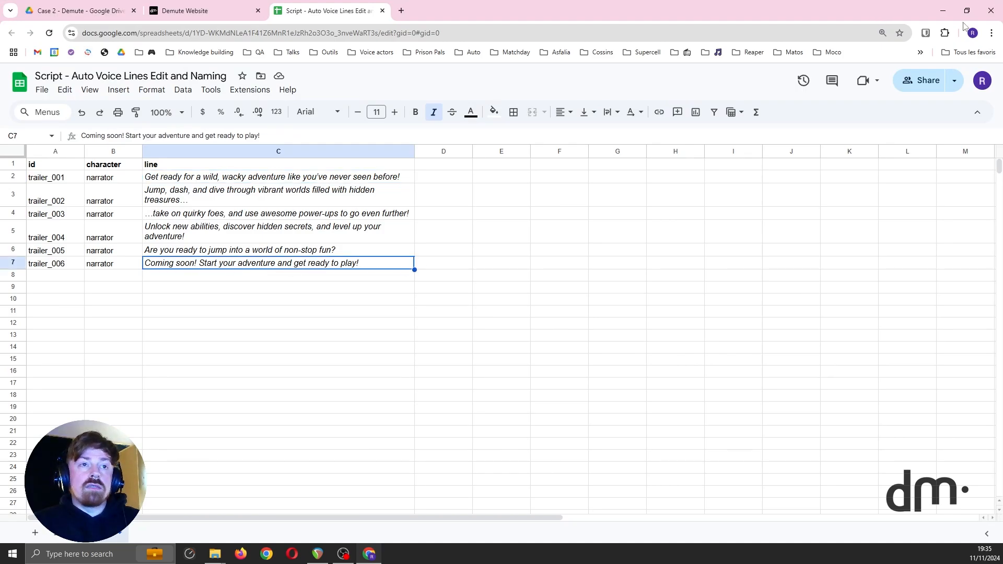
left_click(943, 14)
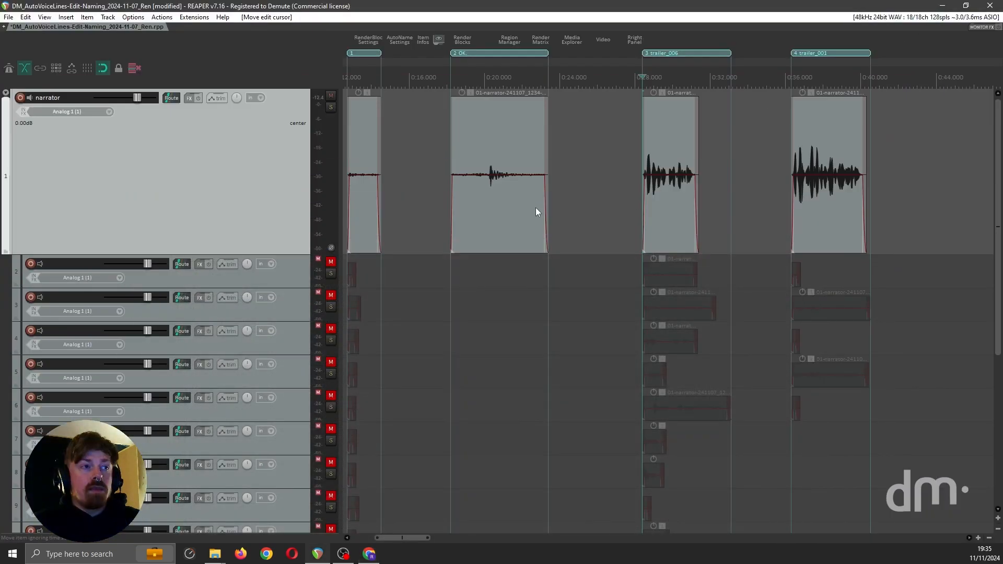
Solo track 3 to listen to the alternative trailer_006 take, then clear the solo
scroll(535, 208, "down", 2)
left_click(608, 181)
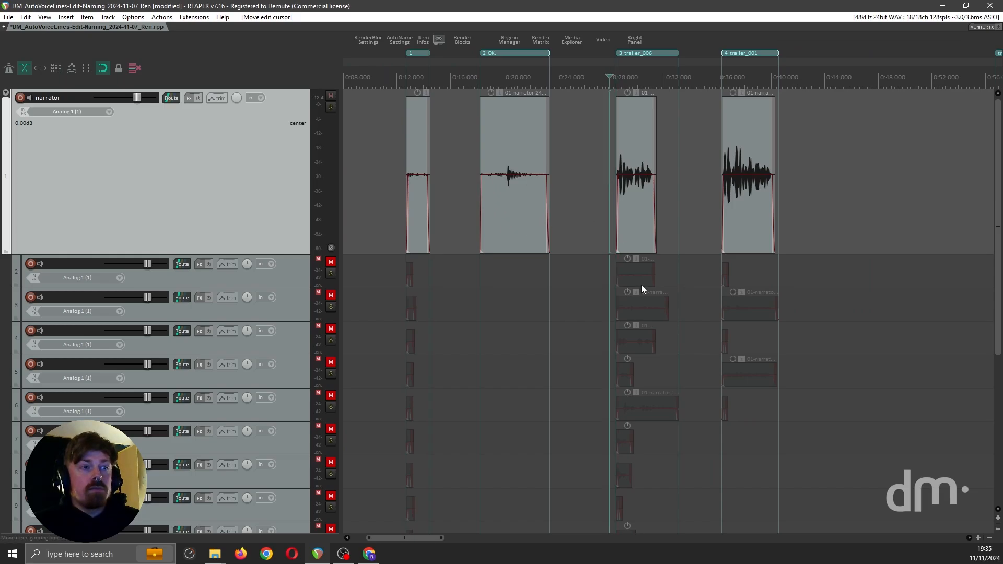
left_click(324, 297)
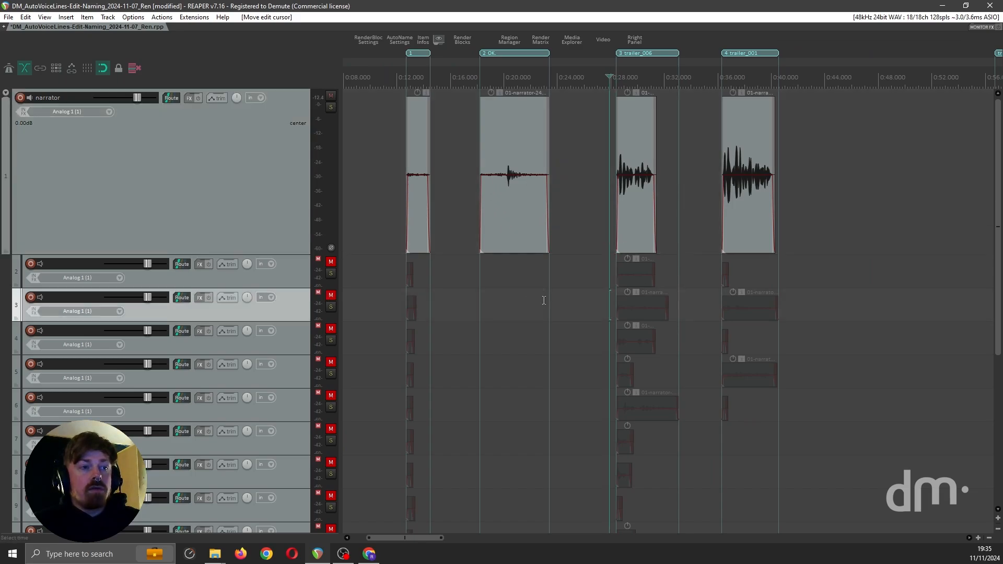
left_click(603, 306)
key("space")
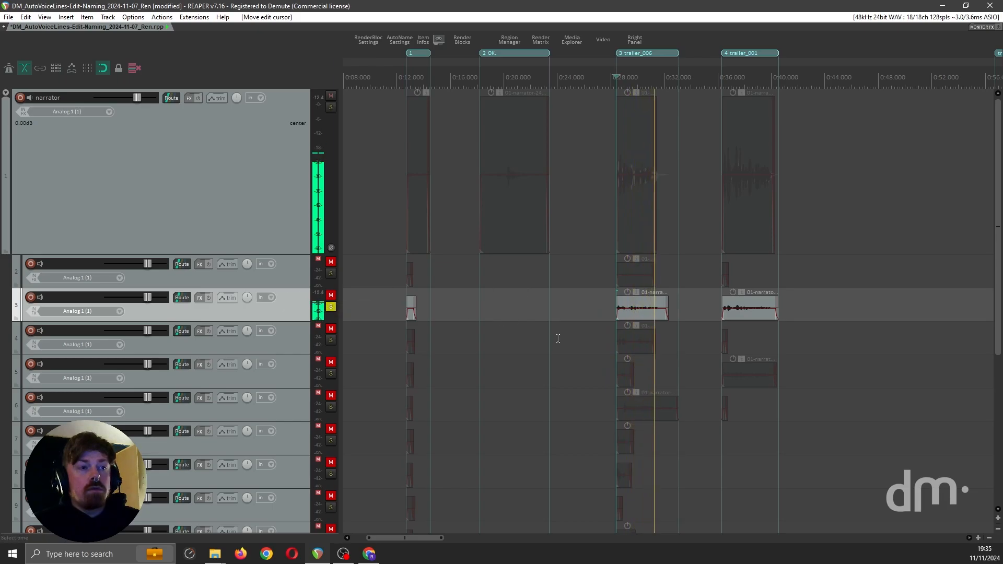
key("space")
key("ctrl+F6")
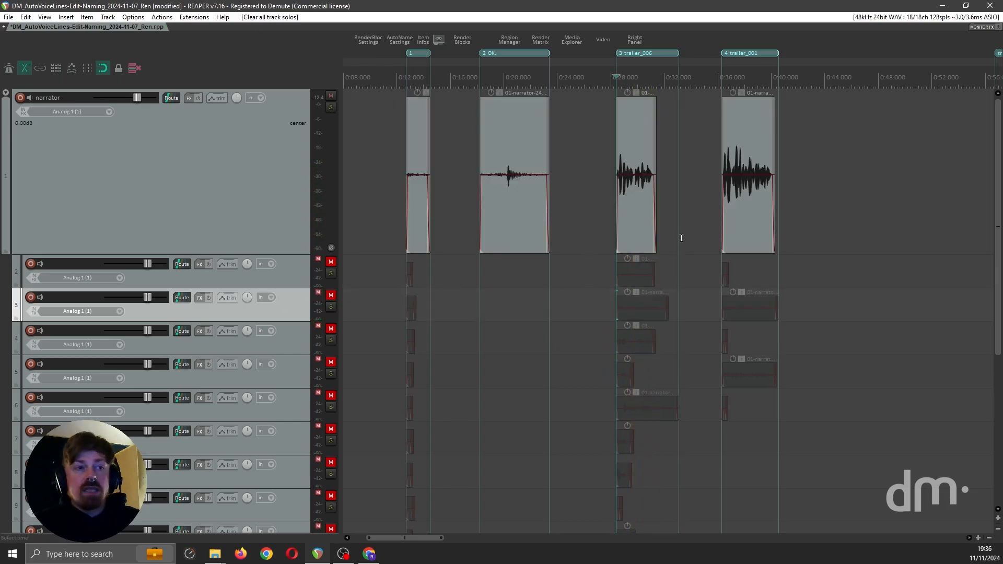
Play the main trailer_001 take, solo track 5 to hear its alternative take, and clear the solo
left_click(705, 175)
key("space")
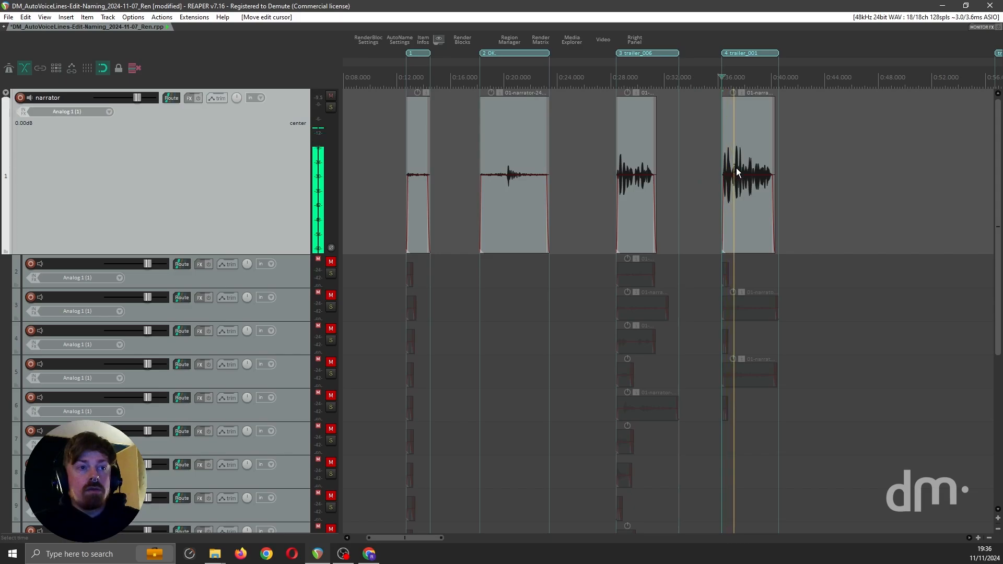
left_click(716, 372)
key("space")
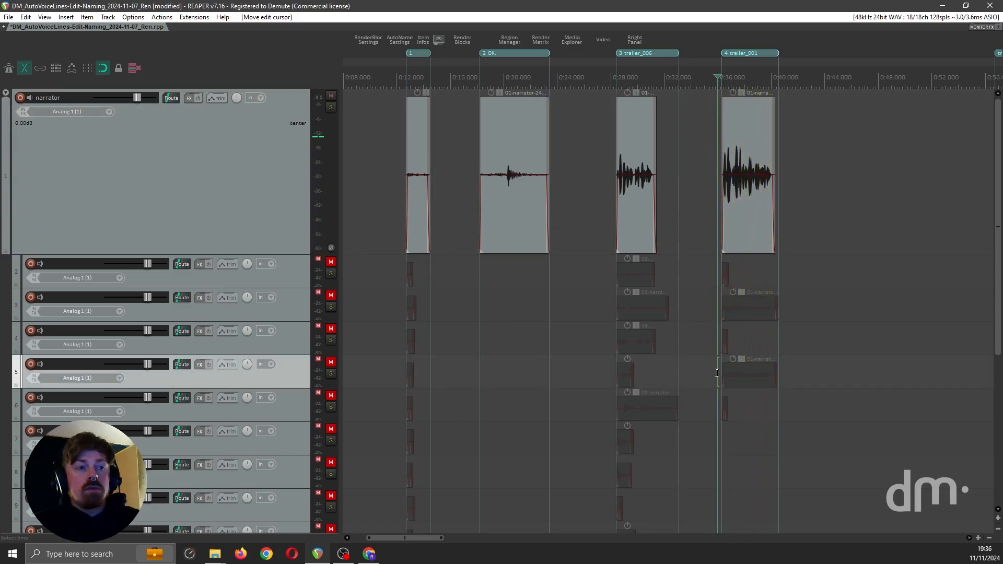
key("shift+s")
left_click(716, 373)
key("space")
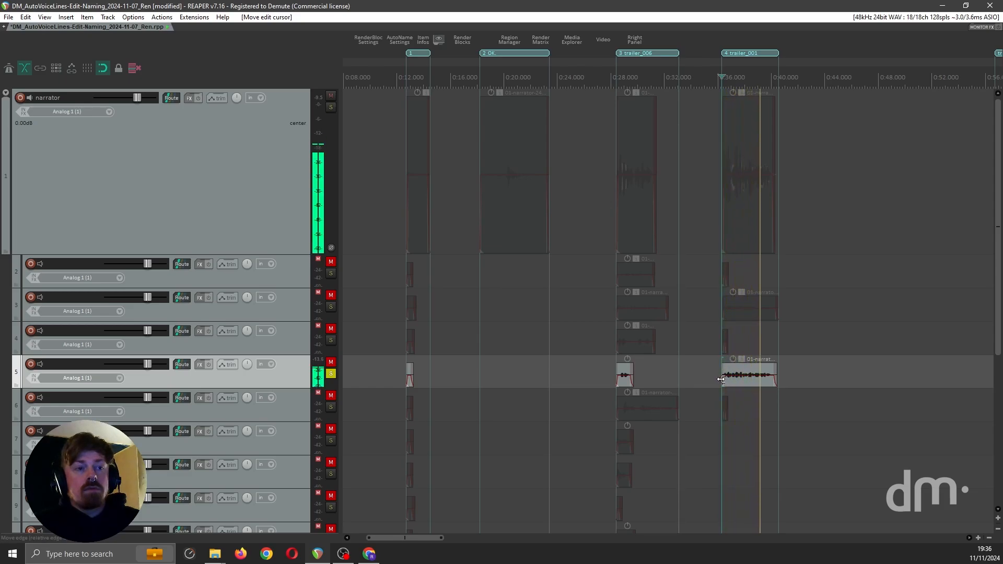
key("space")
key("shift+s")
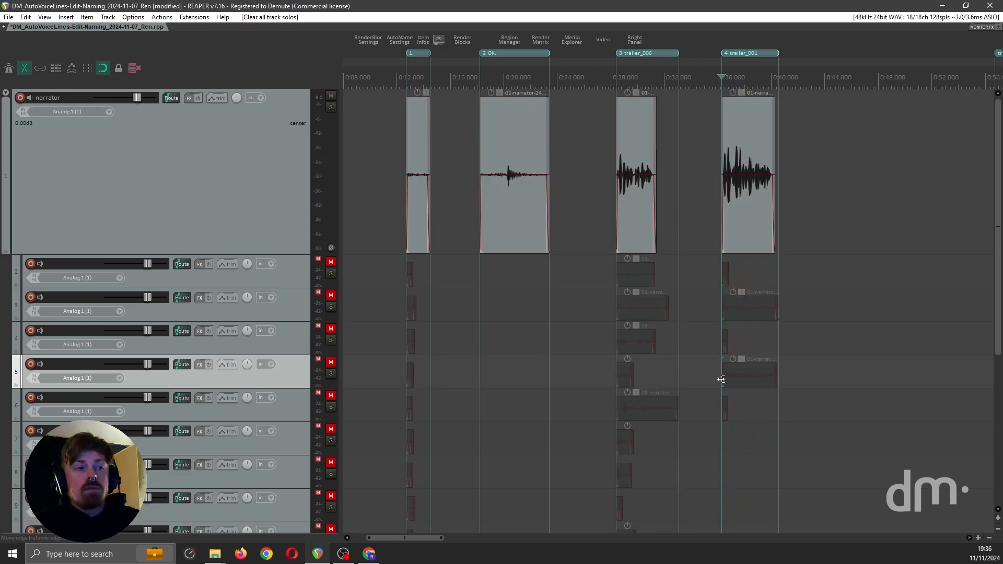
Switch to the Chrome script spreadsheet to check the order of the trailer lines, and return to REAPER
left_click(943, 6)
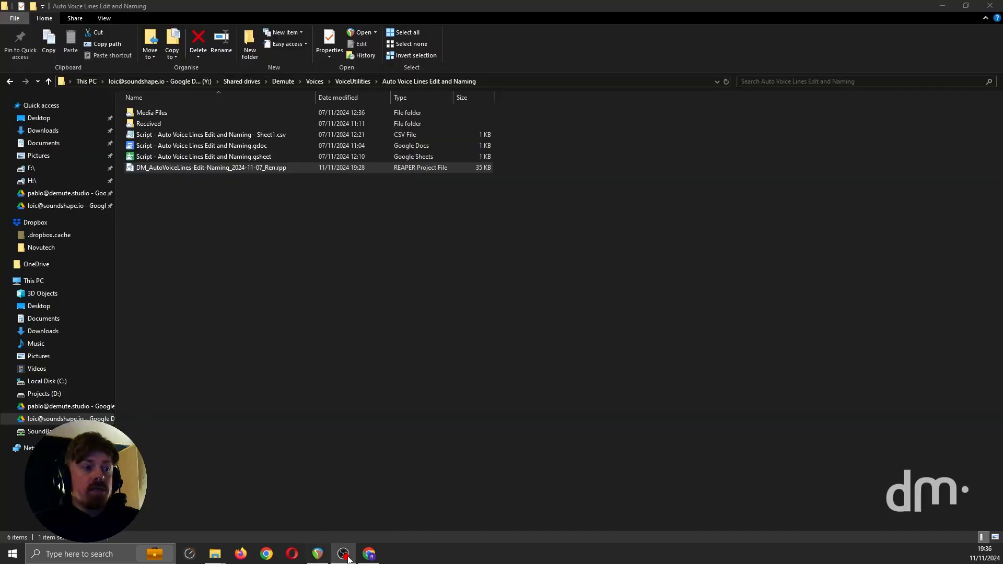
left_click(369, 554)
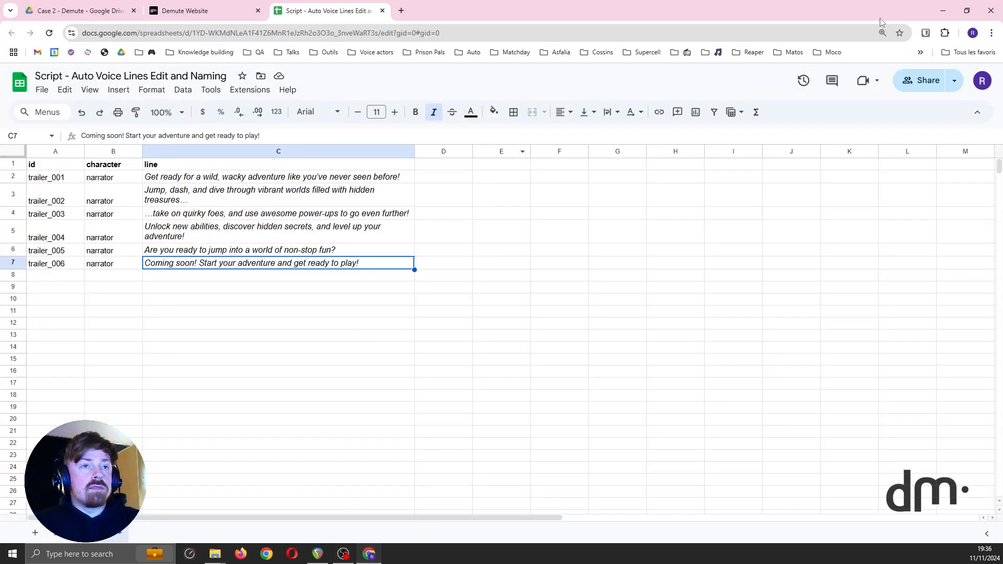
left_click(943, 11)
left_click(318, 553)
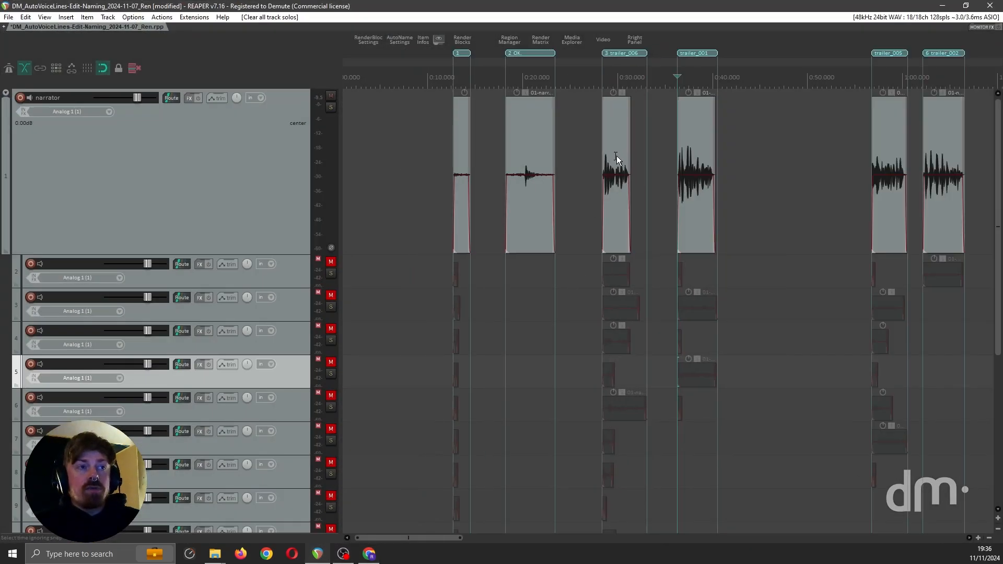
Try reordering the trailer_002 region with its takes ahead of the trailer_005 region, and undo the reordering
scroll(616, 156, "right", 3)
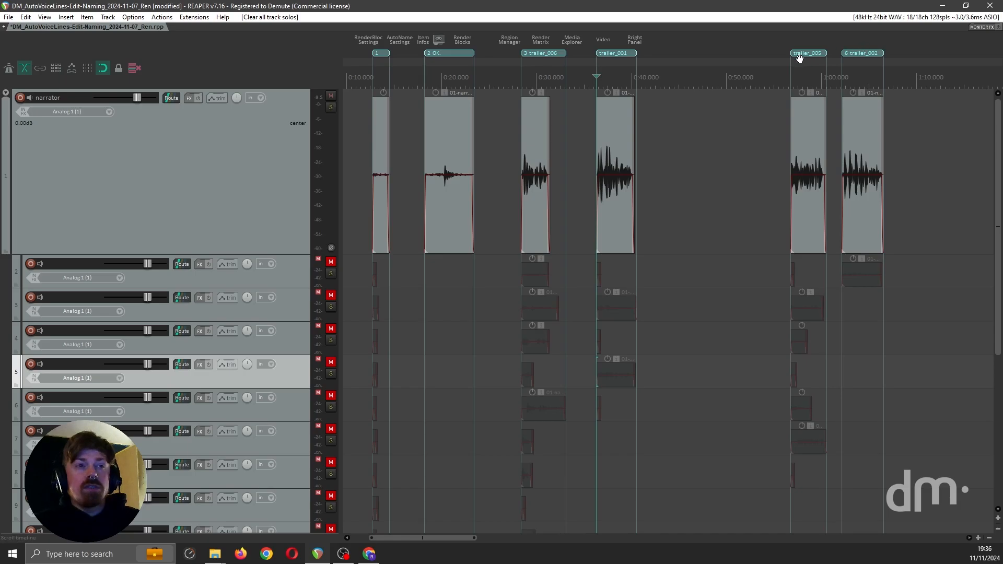
scroll(744, 99, "down", 2)
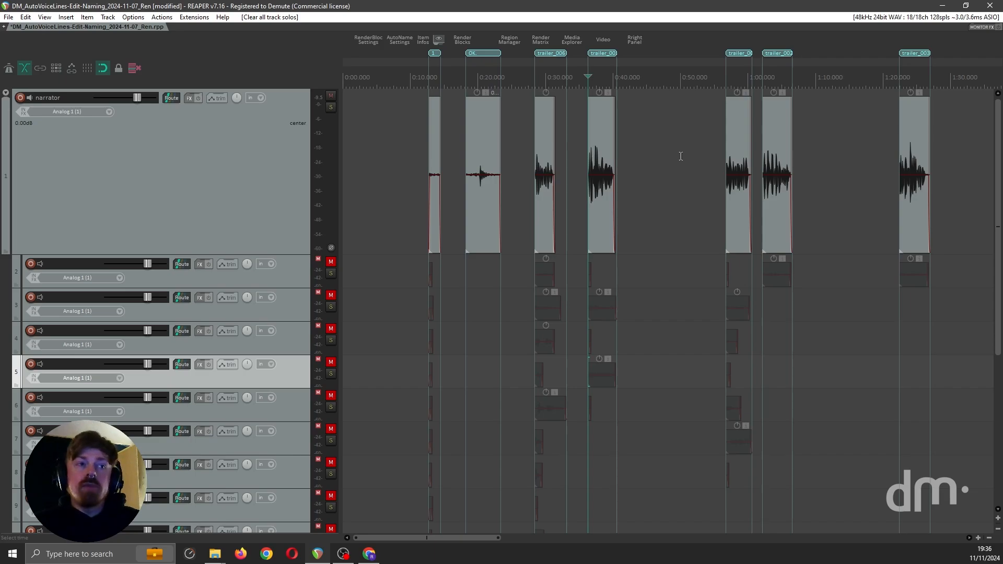
scroll(679, 157, "down", 2)
scroll(674, 84, "up", 3)
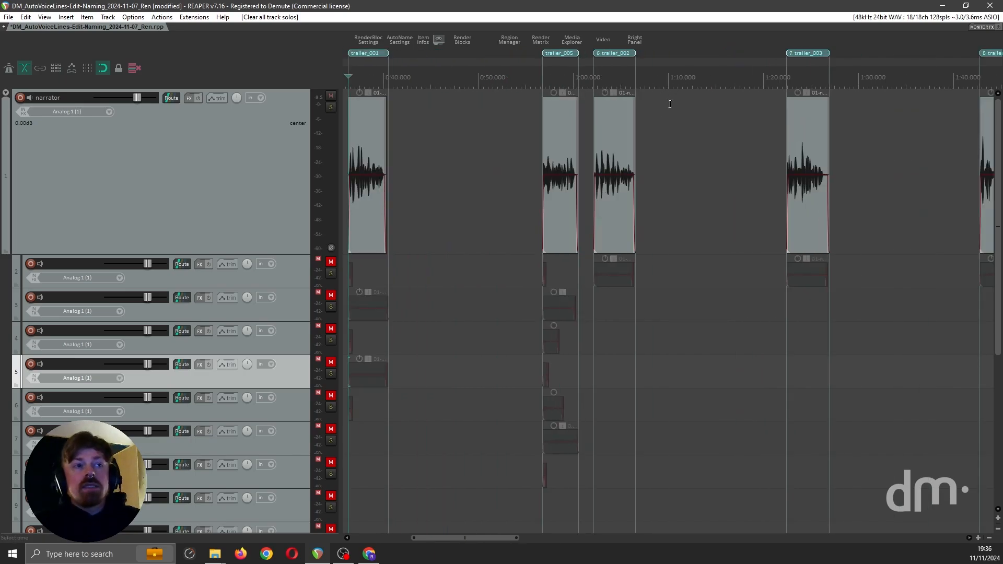
left_click(618, 53)
left_click_drag(459, 55, 457, 54)
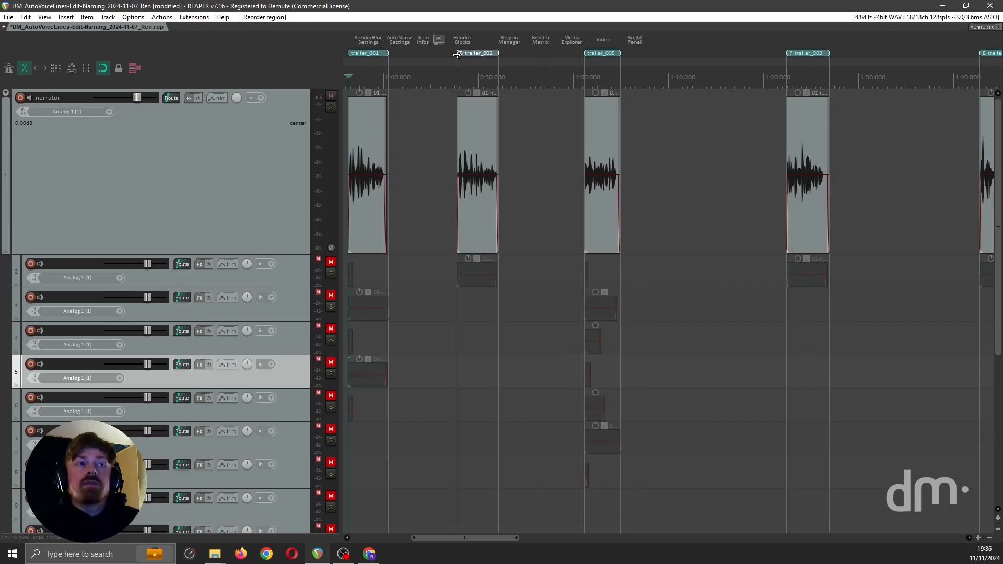
key("ctrl+z")
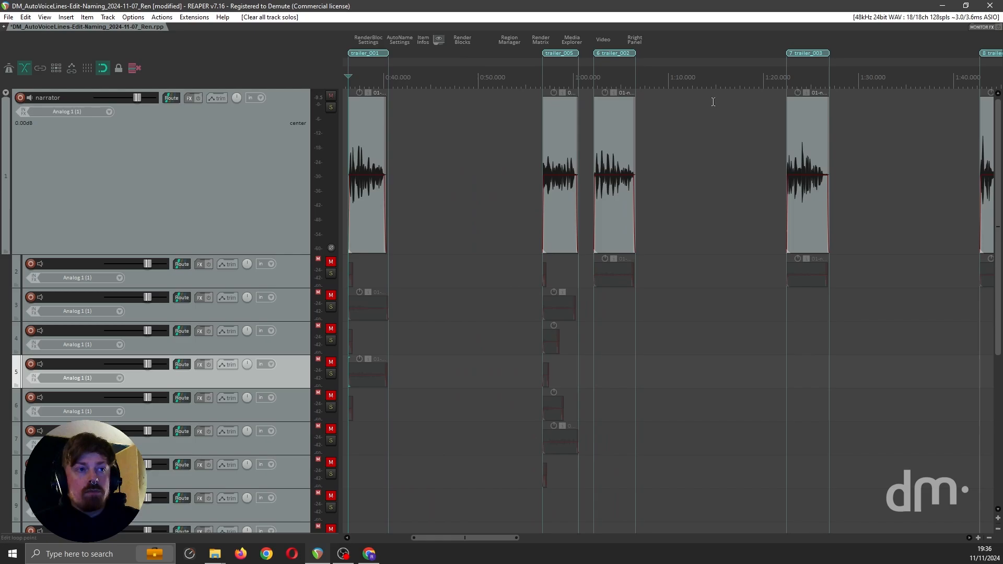
scroll(677, 179, "down", 3)
scroll(677, 180, "down", 1)
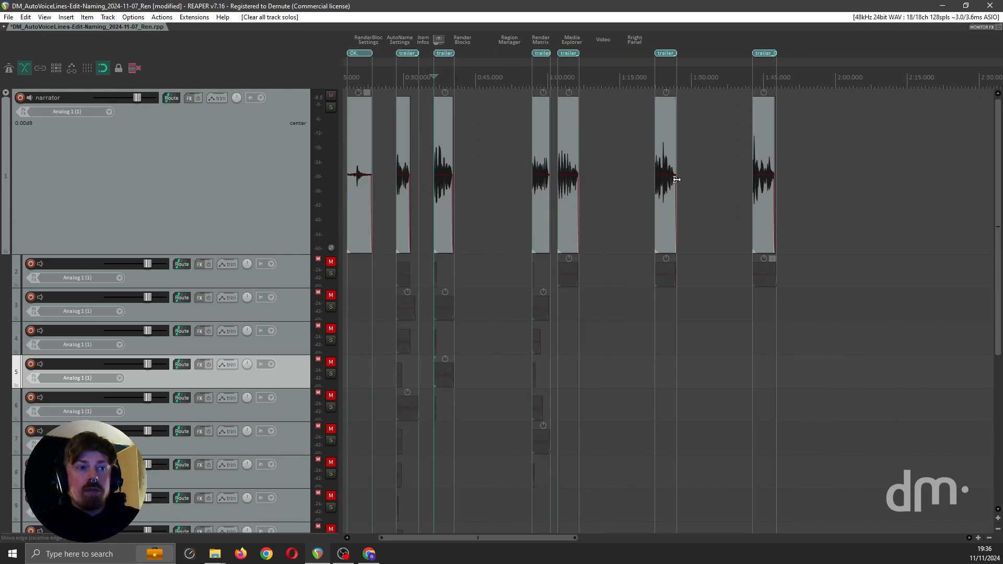